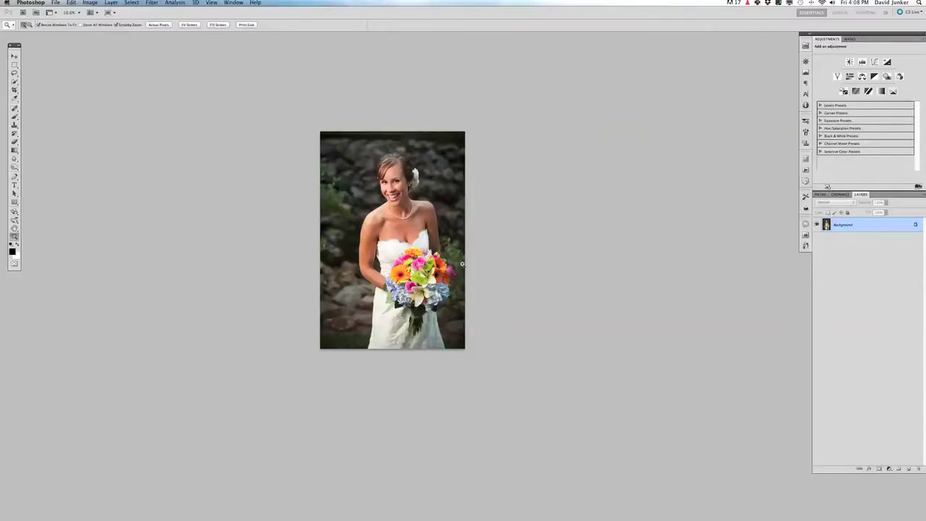
Start a new document 3000 × 4000 px at 300 ppi resolution.
drag(457, 273, 471, 270)
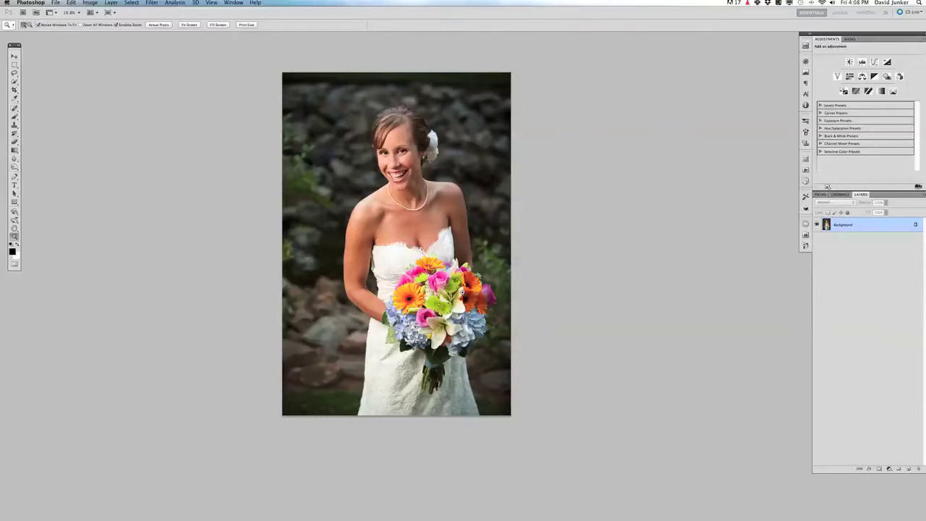
click(56, 3)
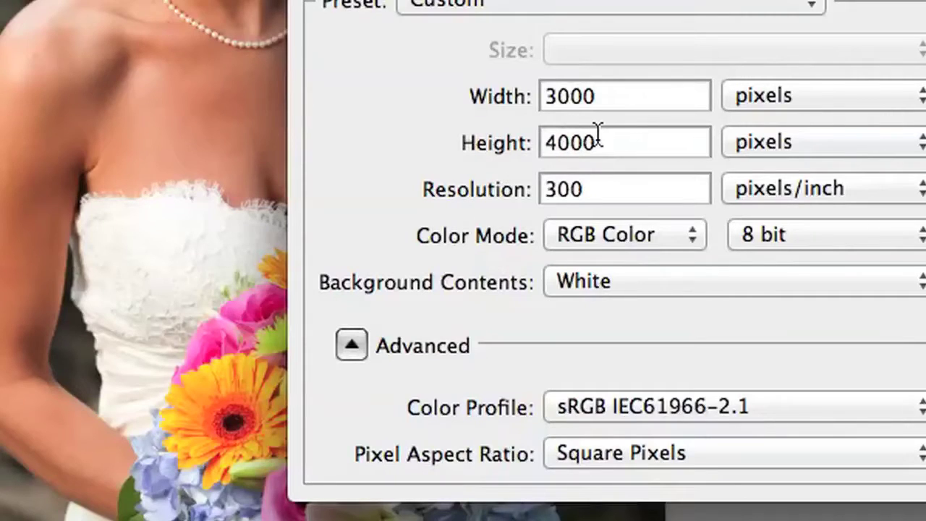
drag(607, 141, 542, 141)
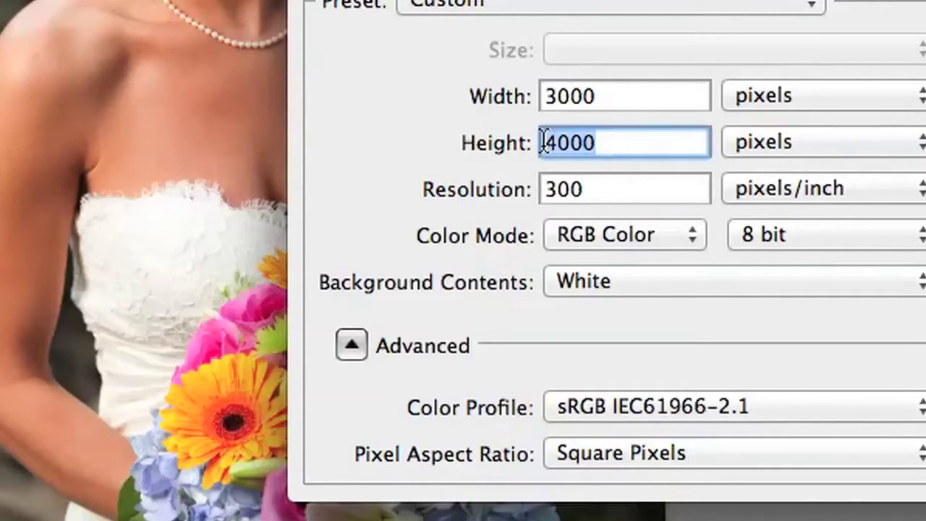
click(610, 142)
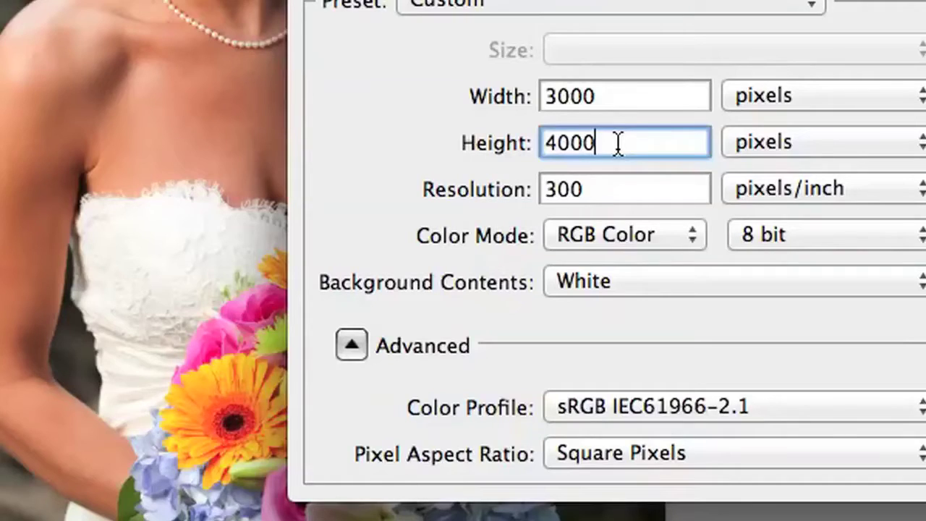
click(595, 187)
click(597, 188)
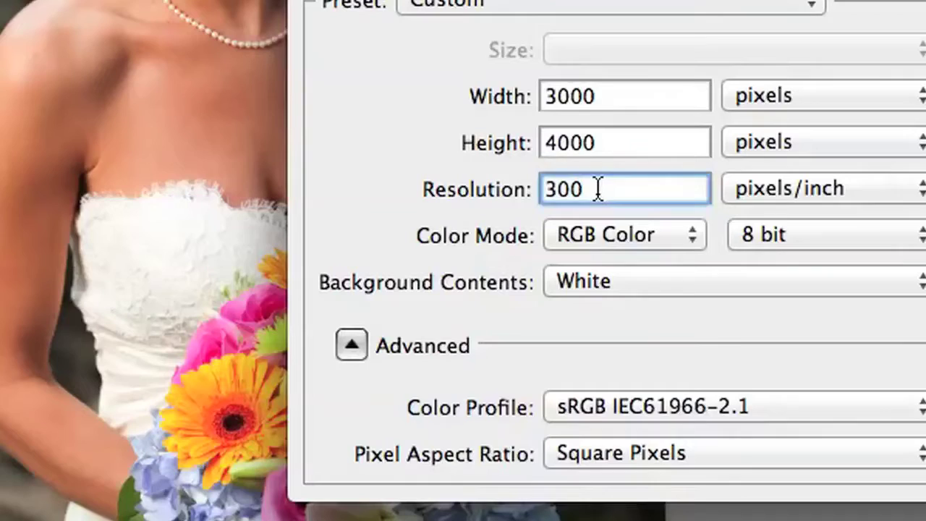
double_click(597, 189)
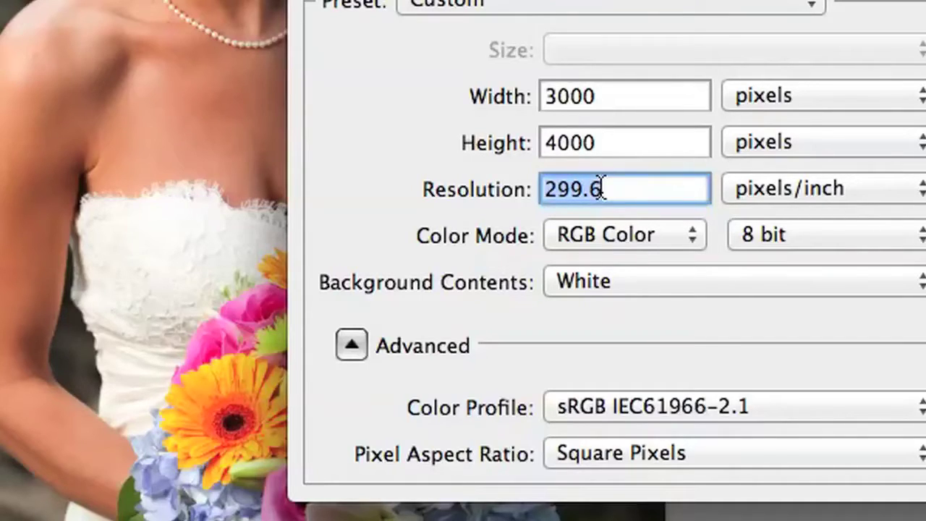
text(300)
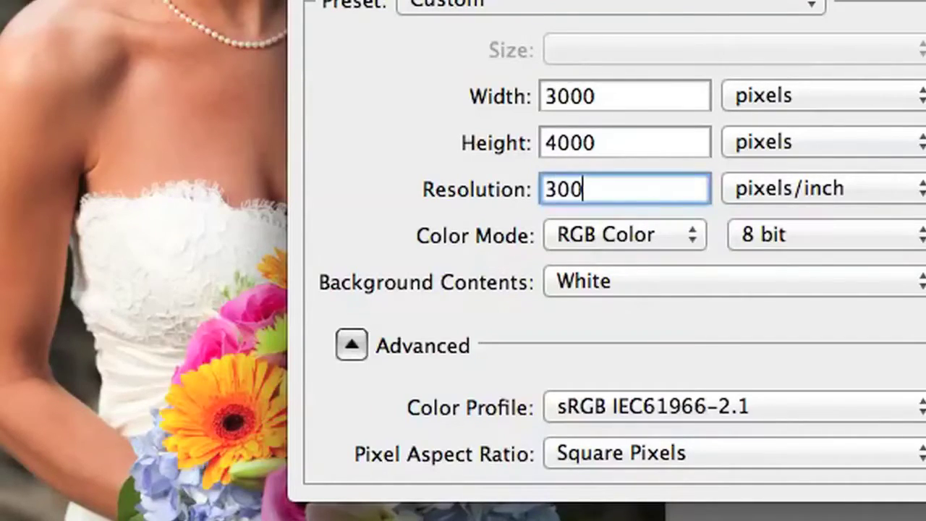
Choose the Adobe RGB (1998) colour profile and create the document.
click(614, 145)
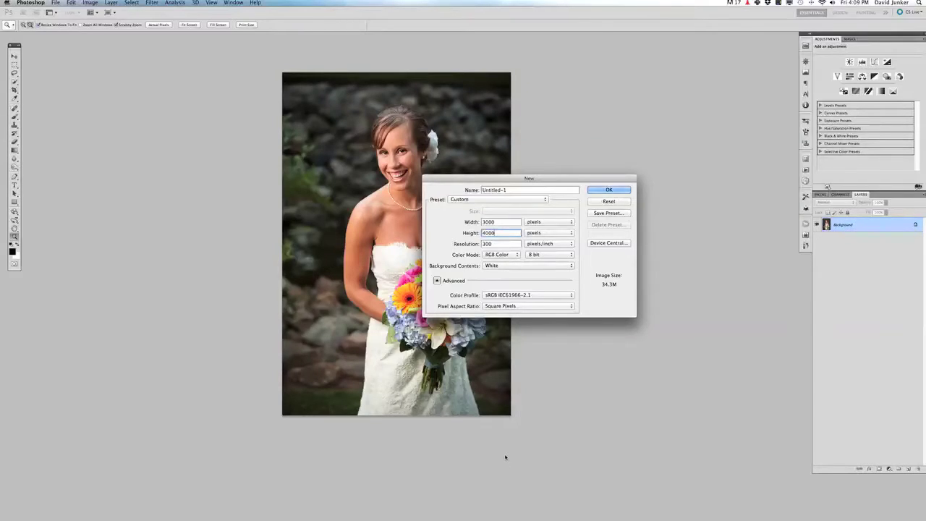
key(alt)
click(489, 294)
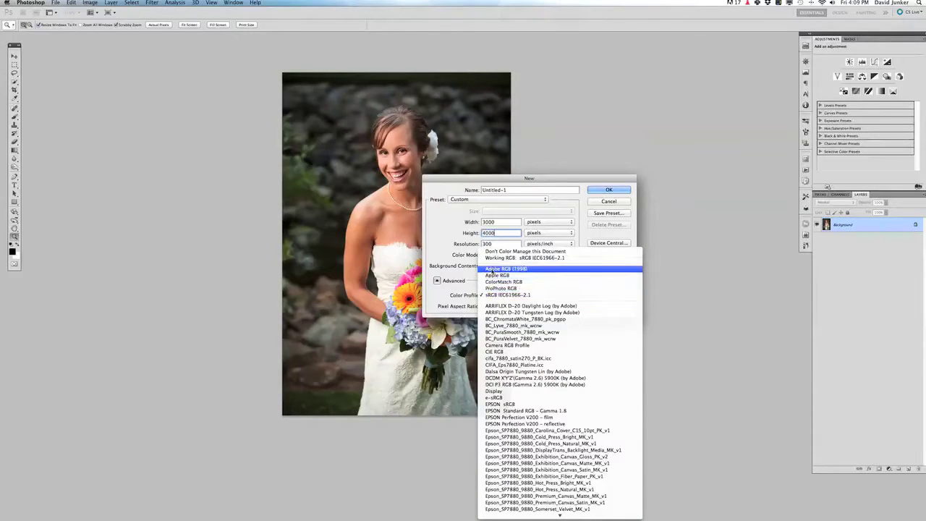
click(488, 270)
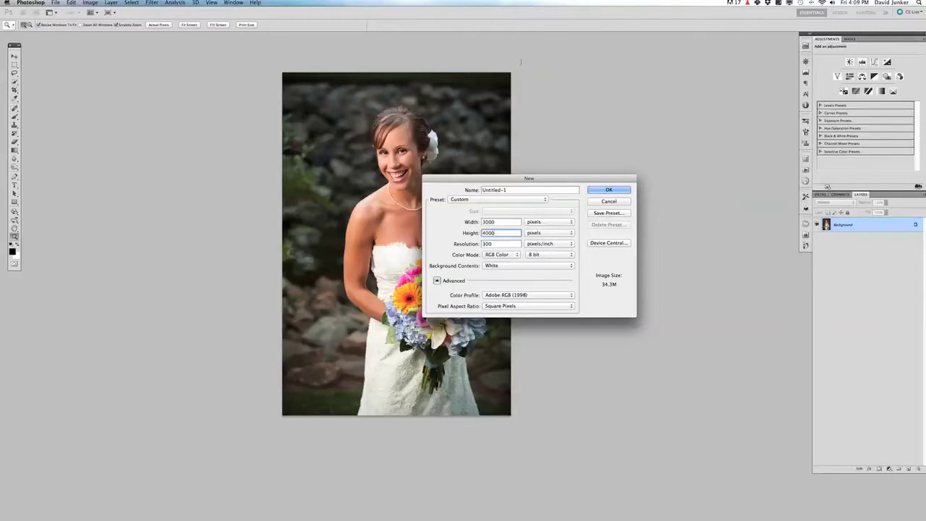
drag(527, 180, 546, 108)
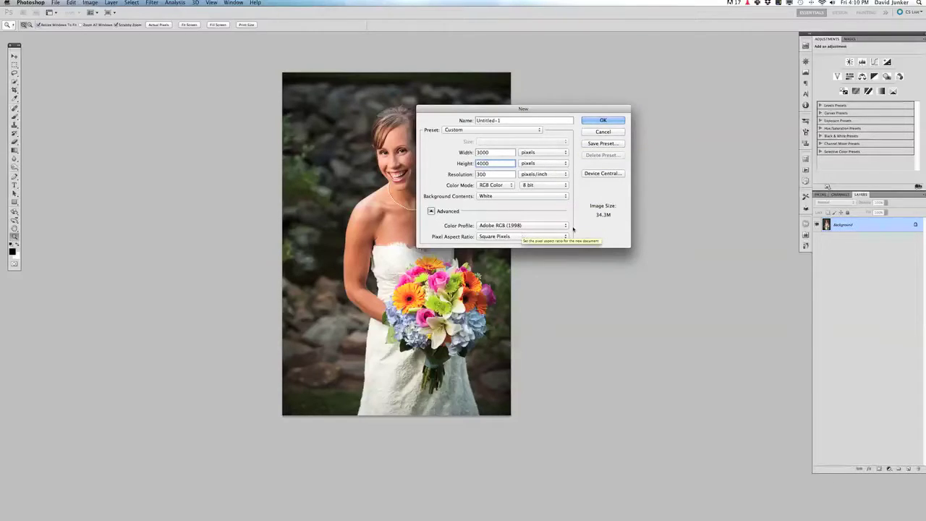
click(598, 121)
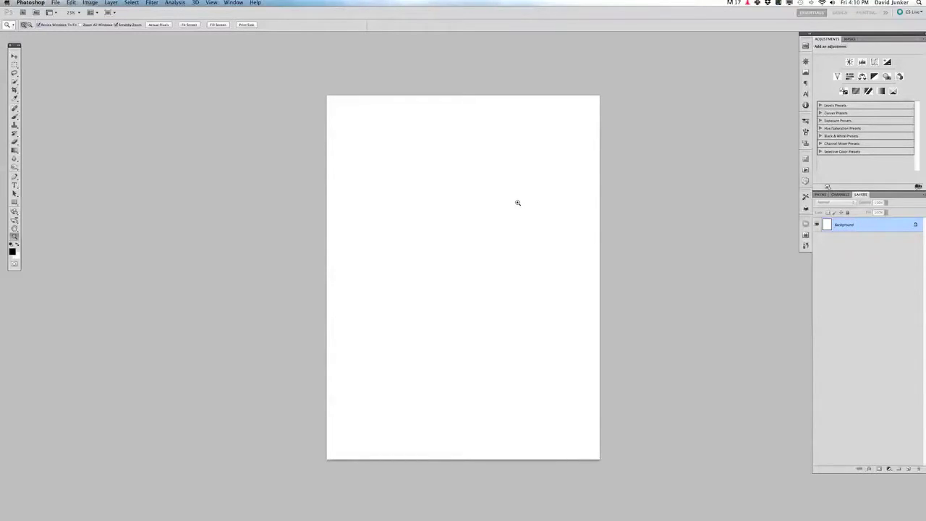
Fill a rectangle in the middle of the page with black on a new Layer 1.
key(v)
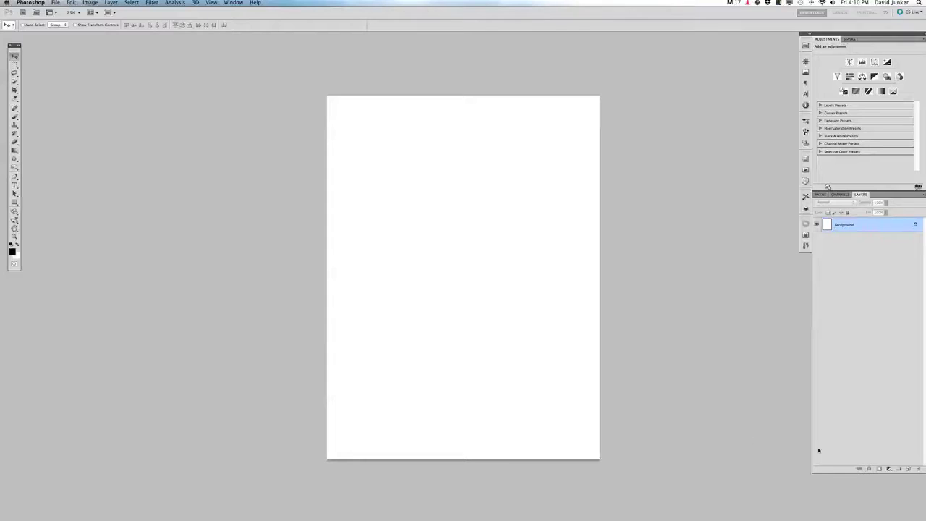
key(m)
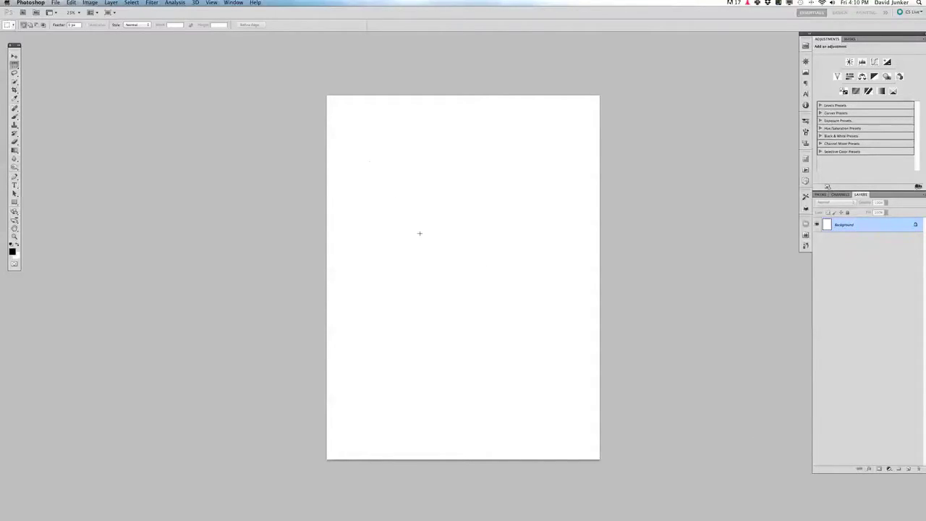
drag(373, 154, 553, 394)
click(555, 395)
key(super+z)
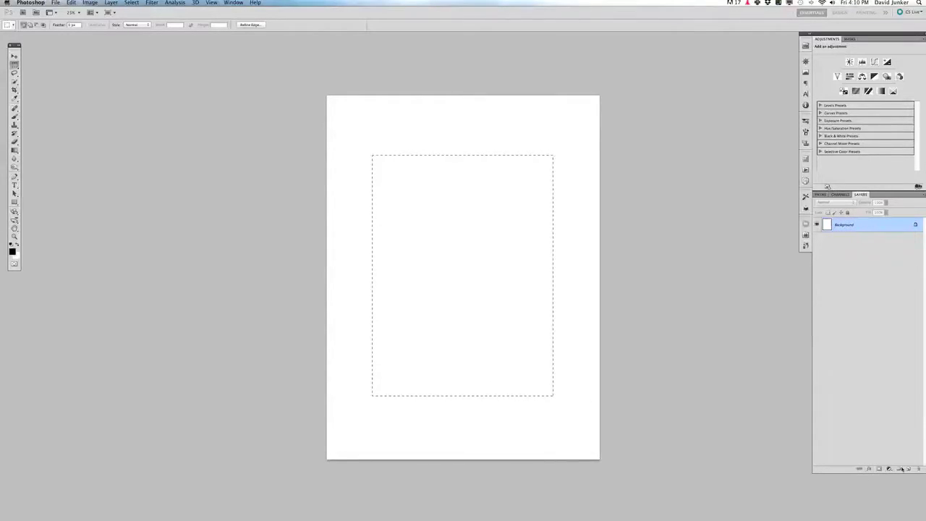
click(908, 468)
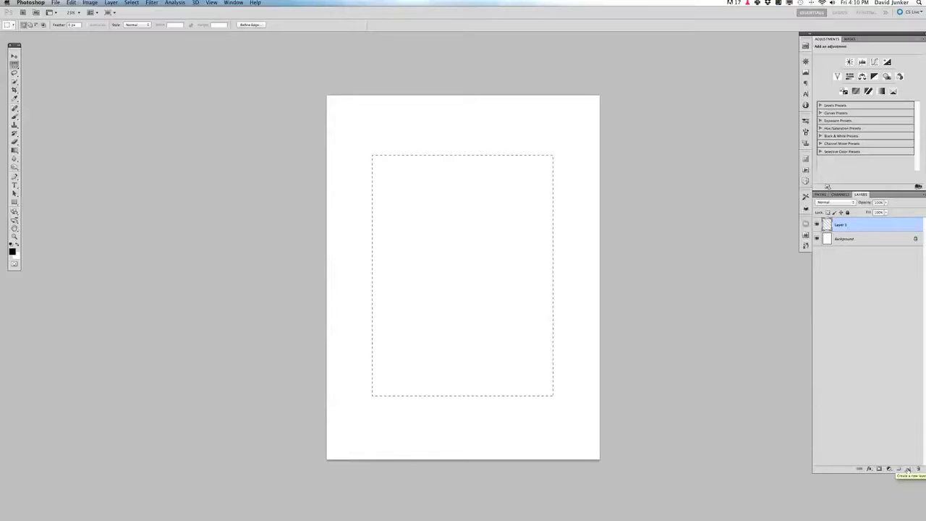
key(alt+BackSpace)
key(super+d)
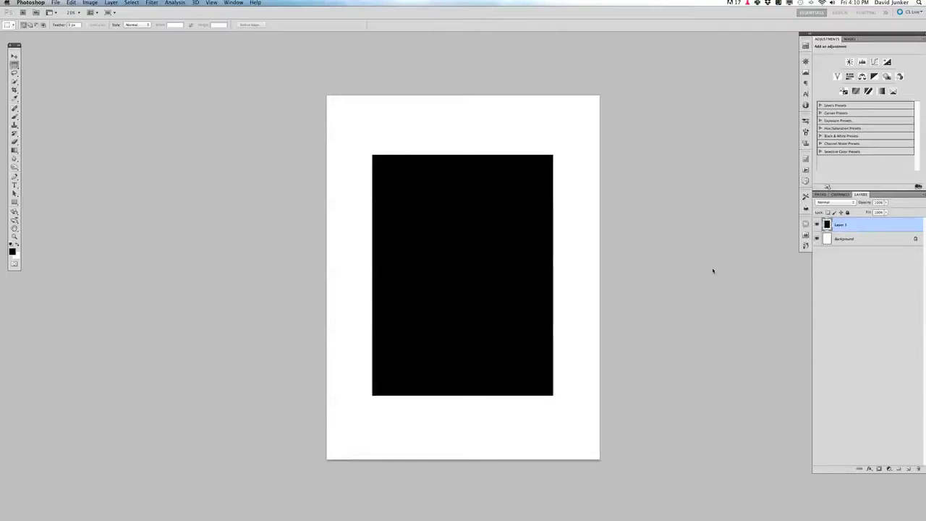
Centre the black rectangle on the page by aligning Layer 1 with the Background.
key(v)
drag(525, 323, 504, 351)
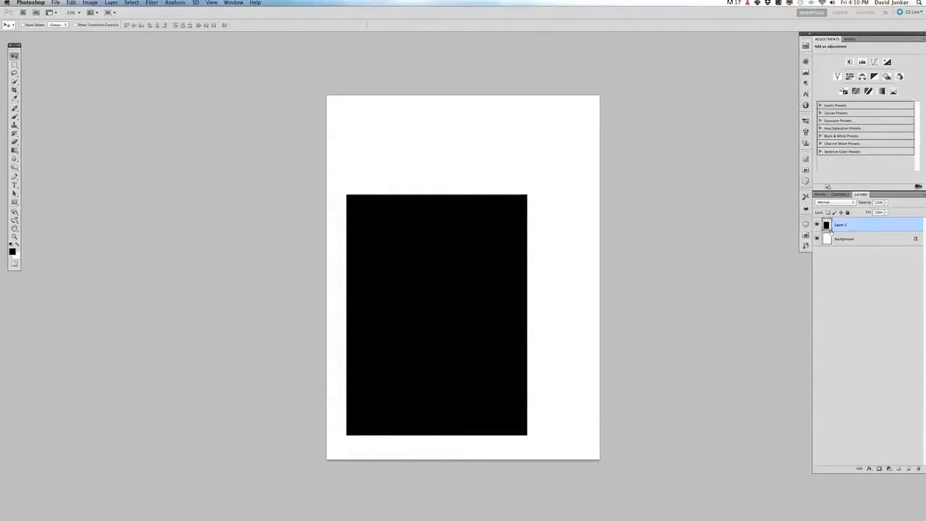
shift+click(862, 240)
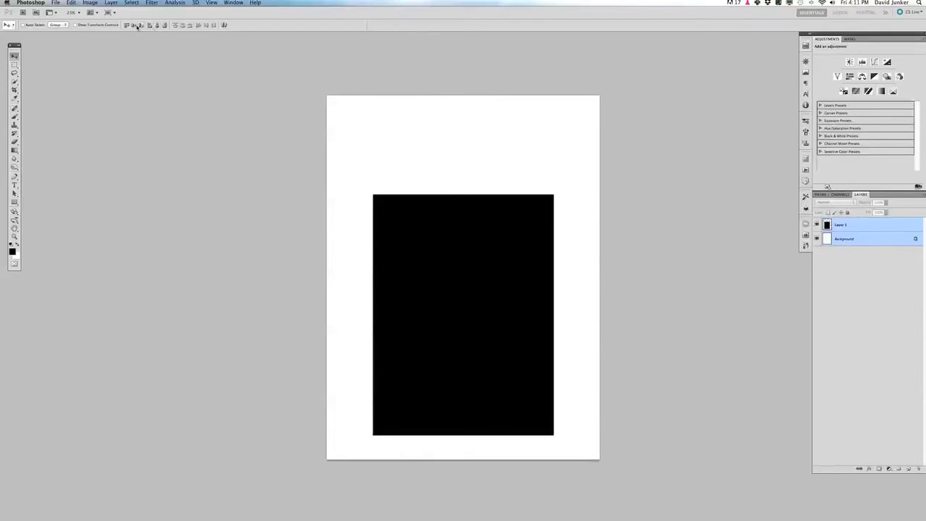
click(133, 26)
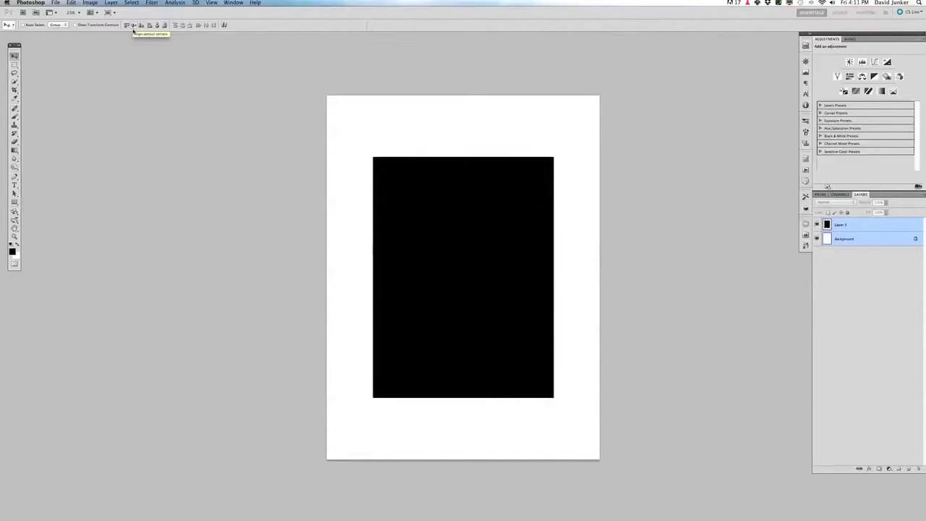
click(882, 229)
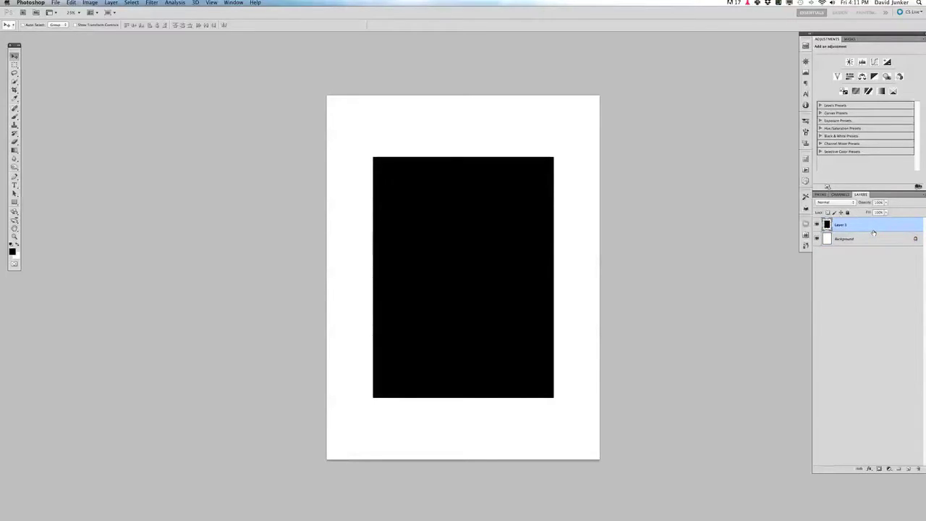
key(super+Tab)
Paste the bridal portrait from Bridge as Layer 2, masked to Layer 1's rectangle with the mask unlinked.
click(369, 259)
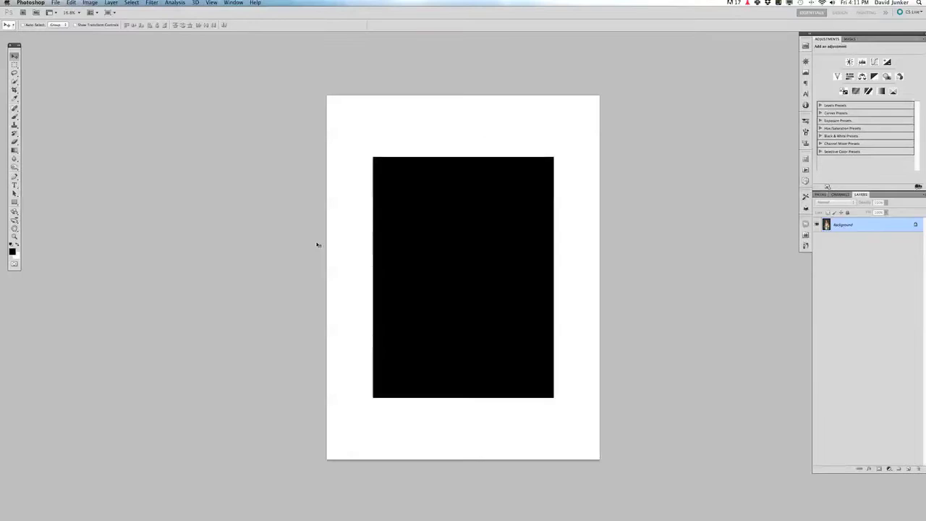
key(super+v)
key(super+v)
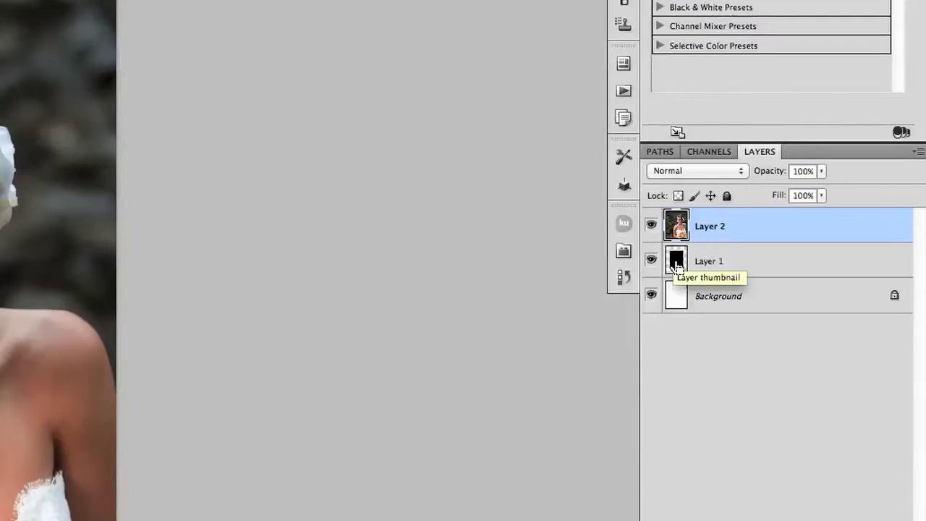
super+click(827, 238)
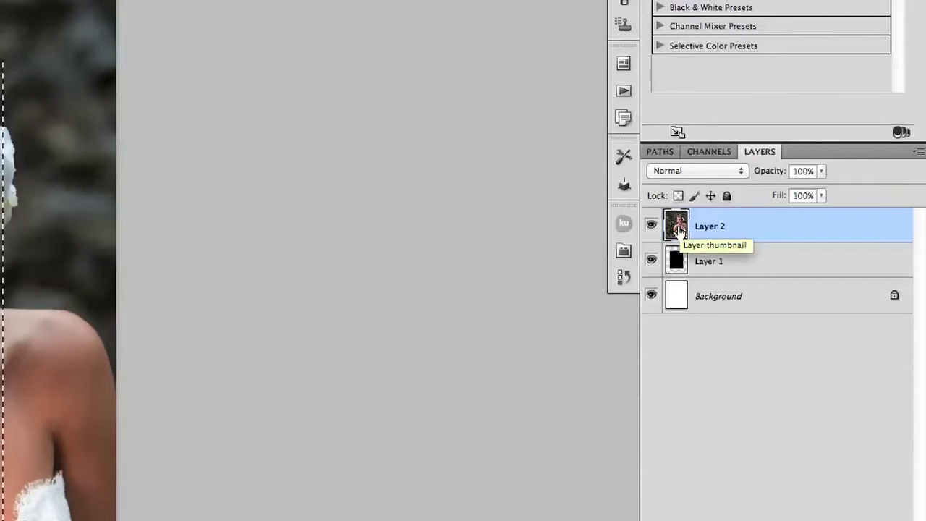
click(879, 469)
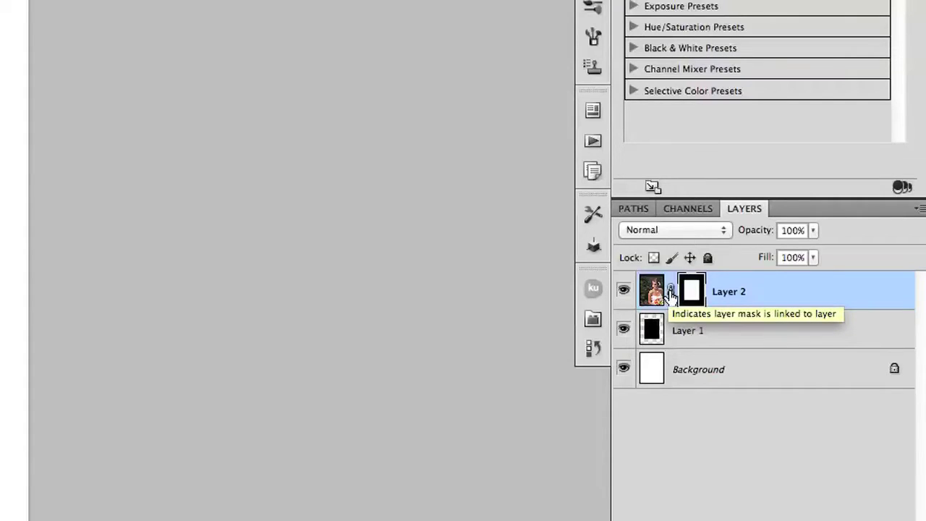
click(672, 293)
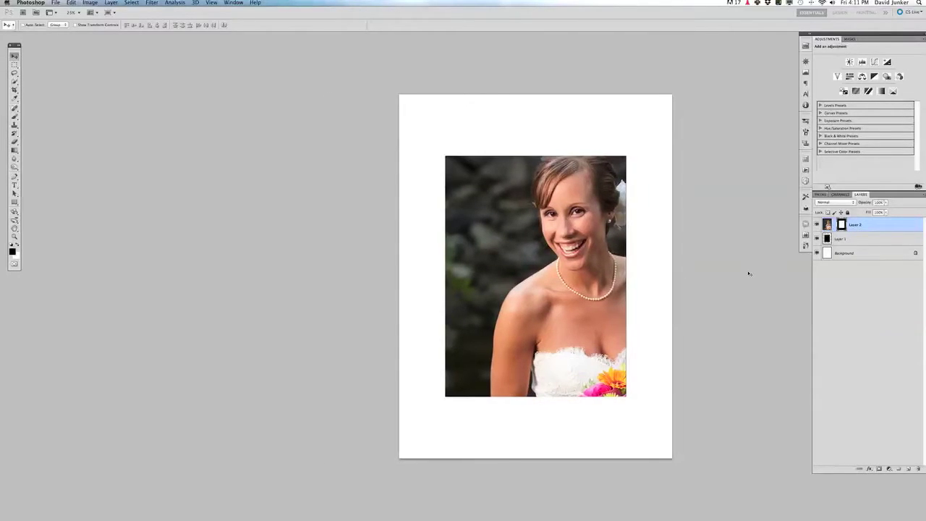
Scale and reposition the portrait inside its rectangle mask with Free Transform, centred horizontally.
key(super+t)
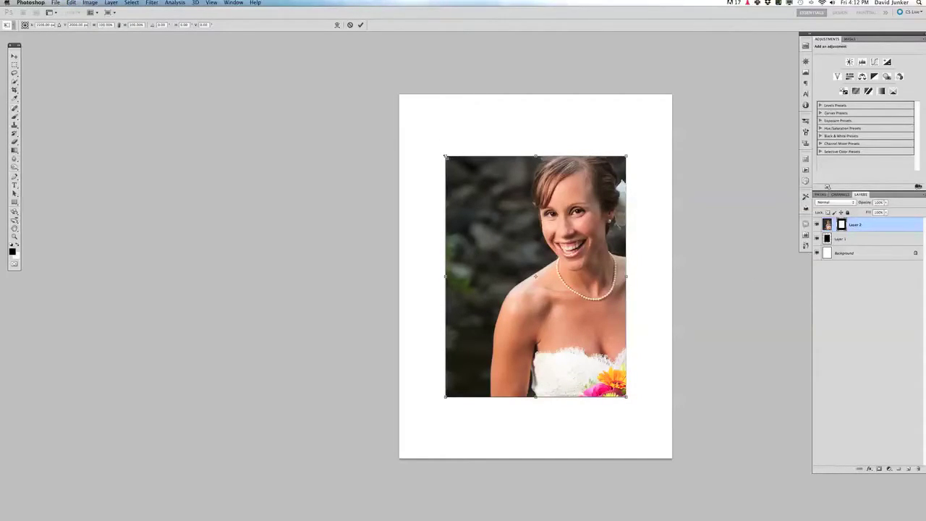
key(Return)
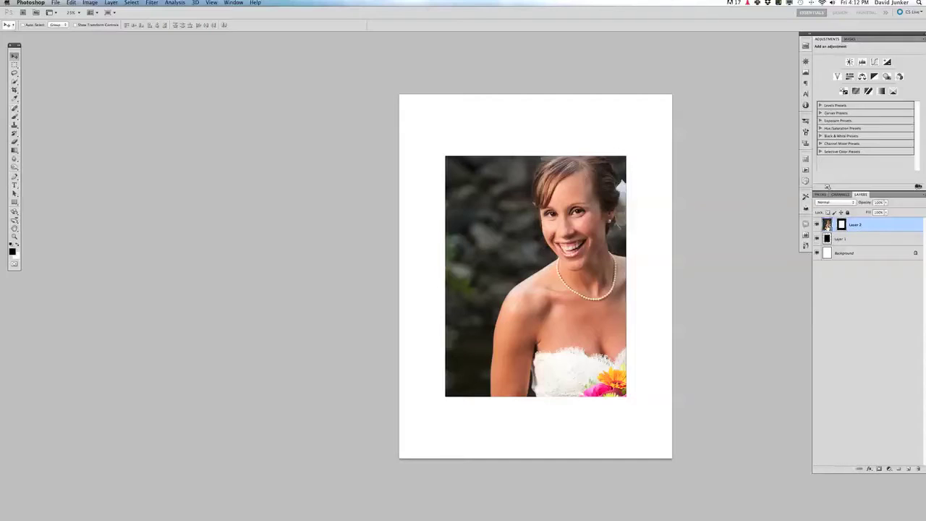
key(super+t)
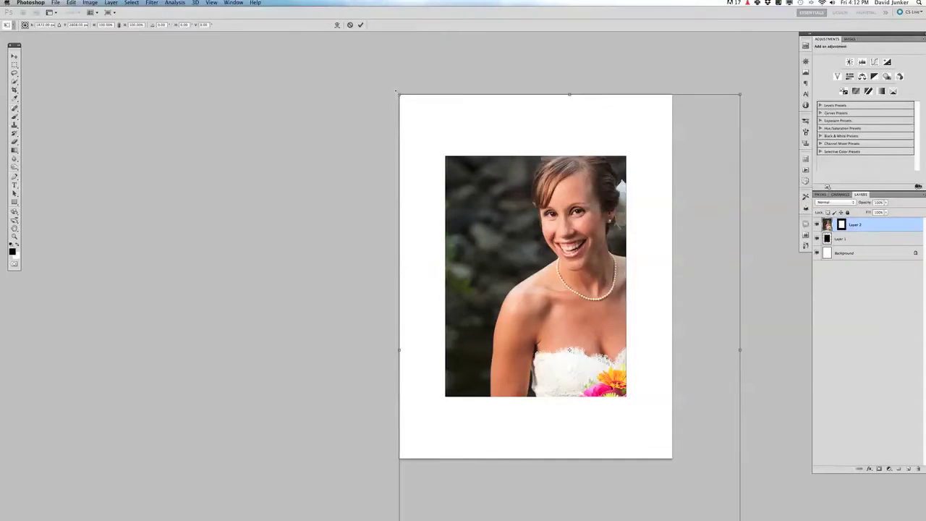
drag(396, 92, 433, 145)
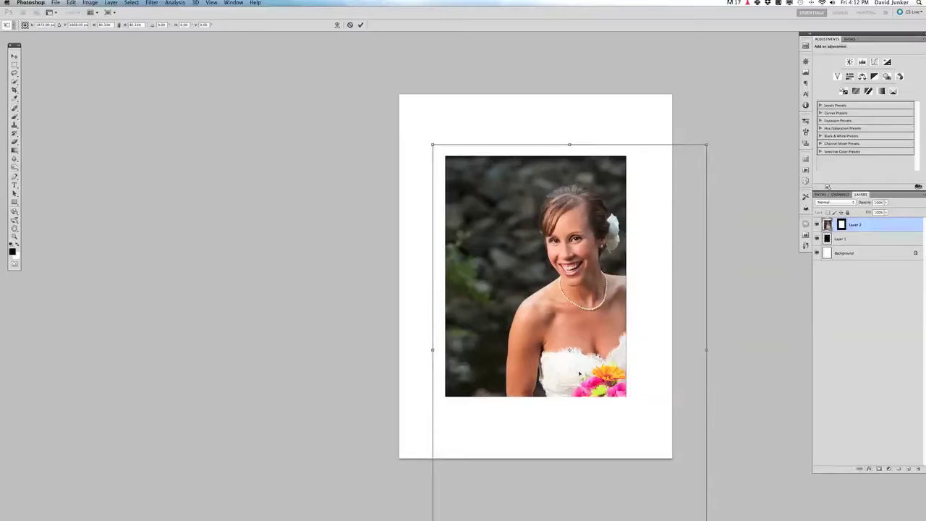
drag(579, 374, 560, 346)
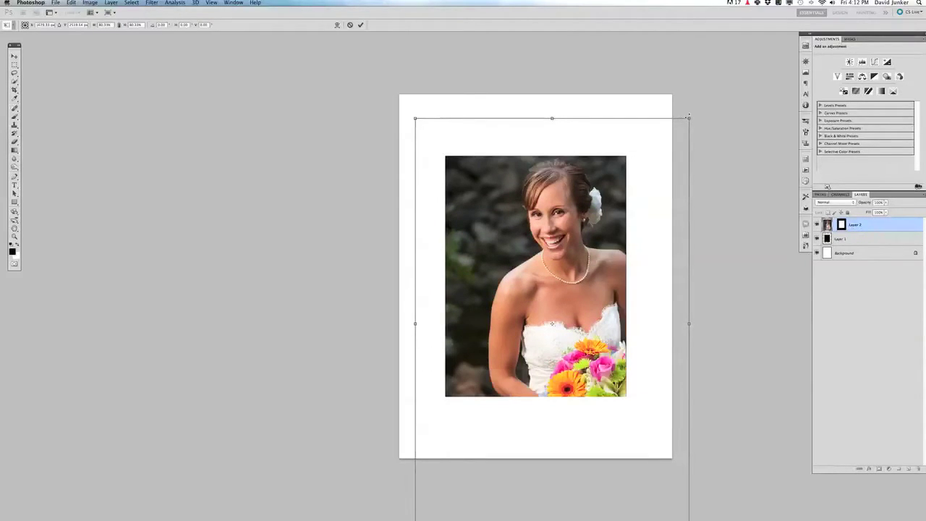
drag(688, 116, 666, 151)
scroll(612, 340, down, 2)
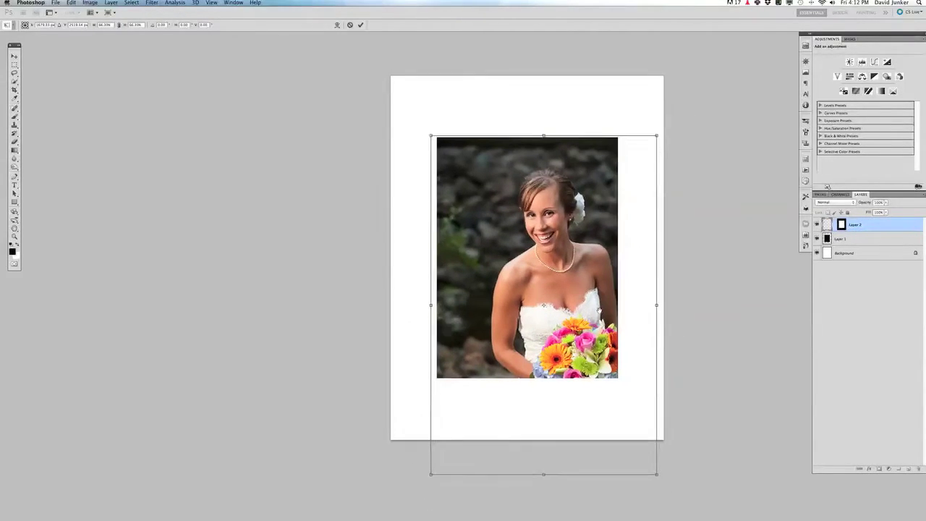
drag(598, 310, 607, 316)
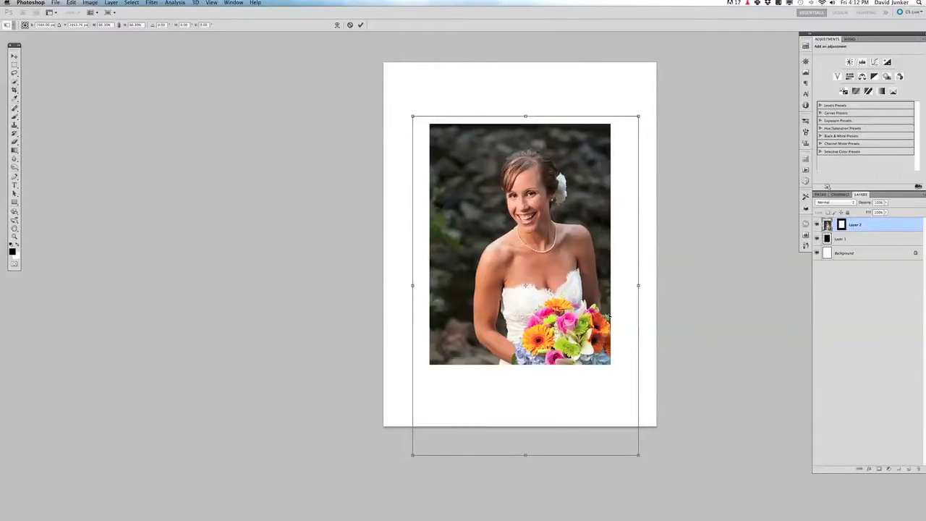
drag(639, 116, 641, 112)
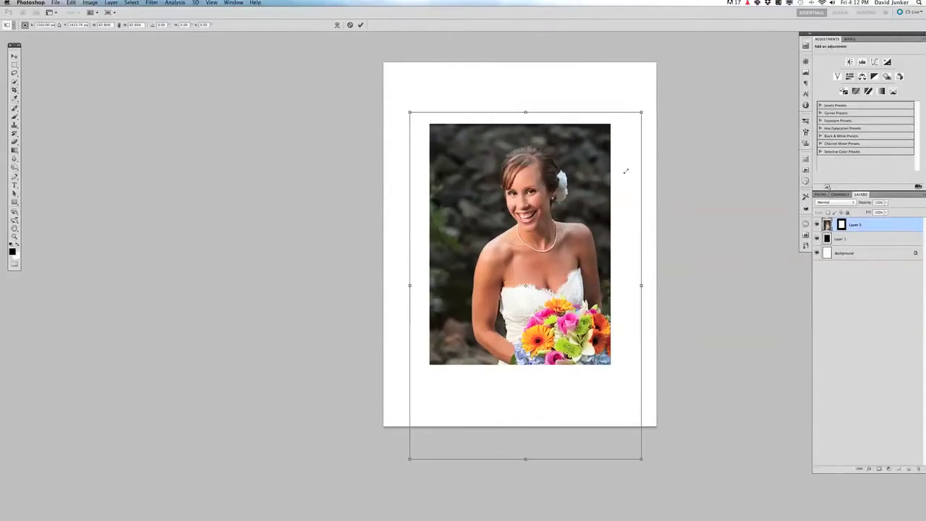
drag(626, 171, 620, 166)
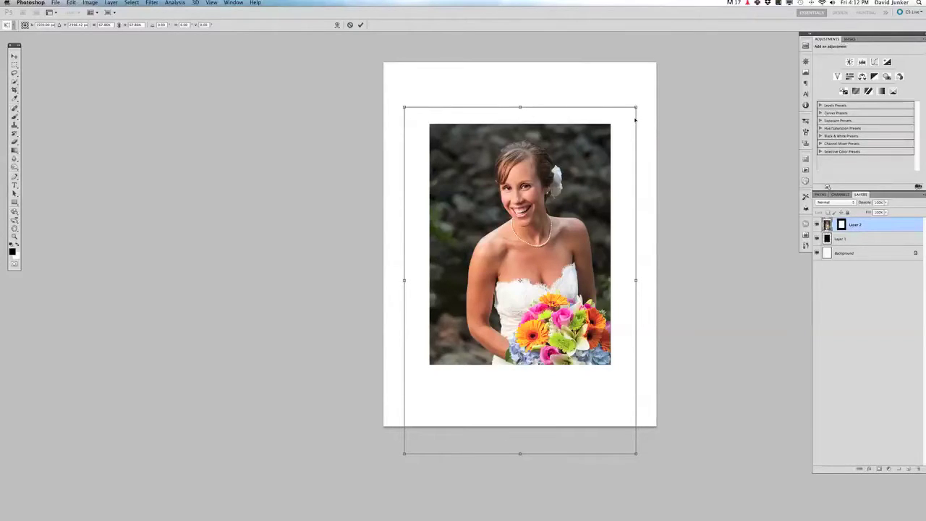
key(Return)
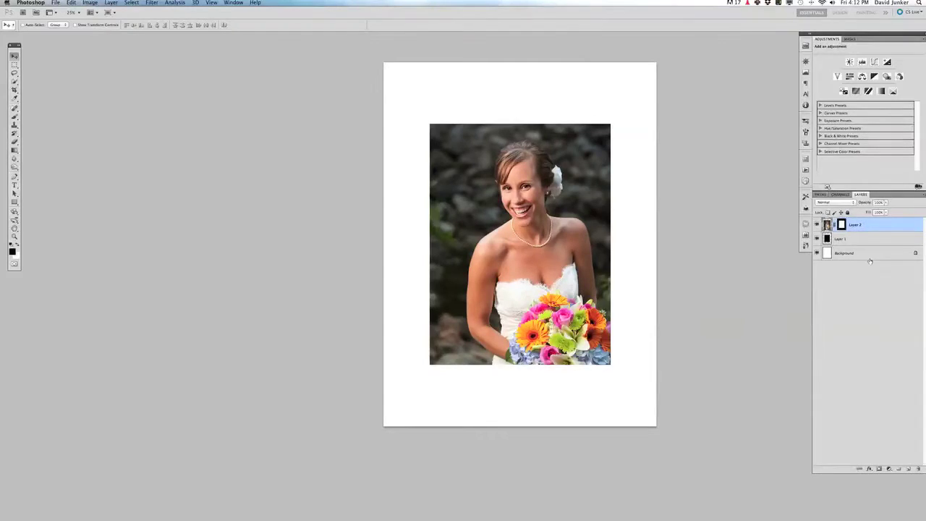
Hide Layer 1 and convert the Background into an editable Layer 0.
click(818, 239)
click(866, 255)
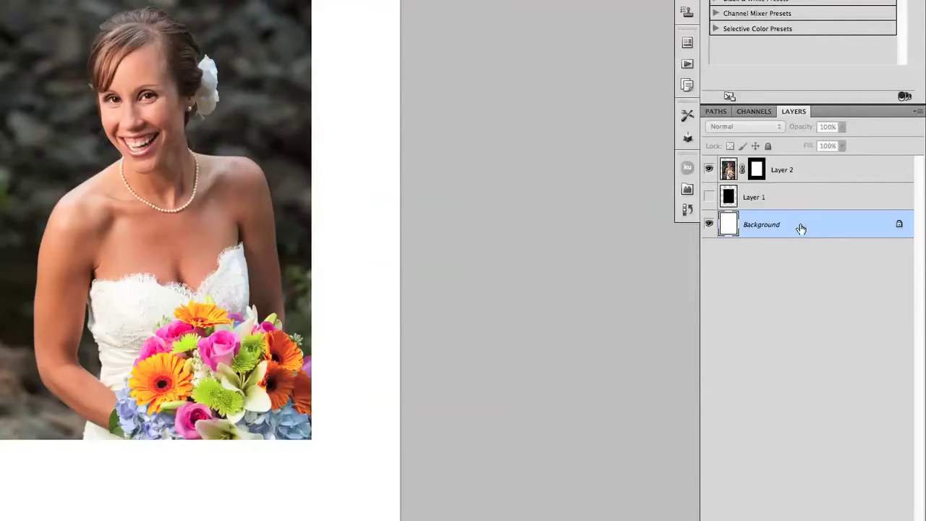
double_click(800, 229)
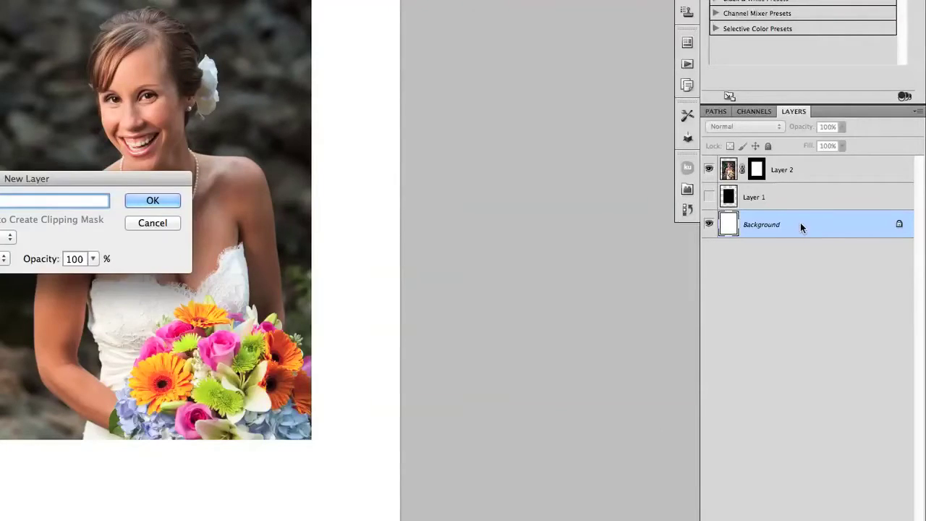
click(149, 201)
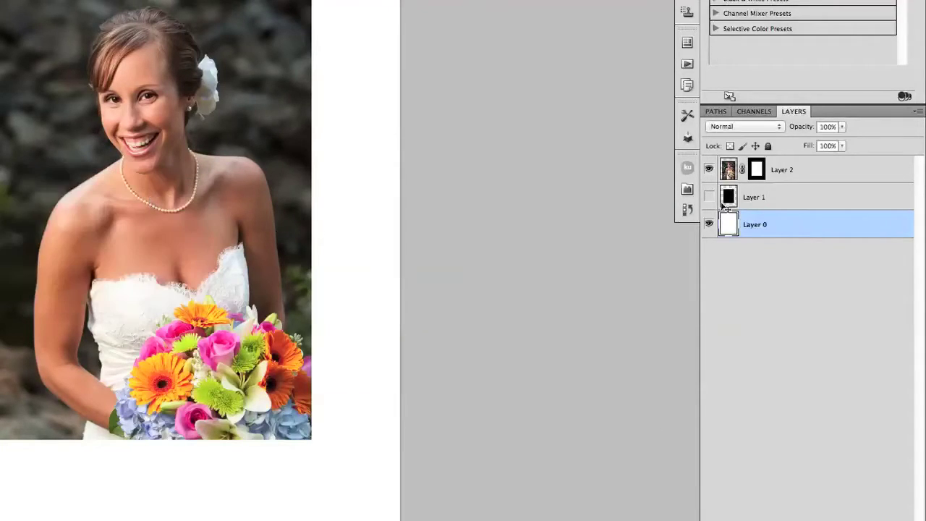
Give Layer 0 a black Color Overlay effect.
double_click(836, 228)
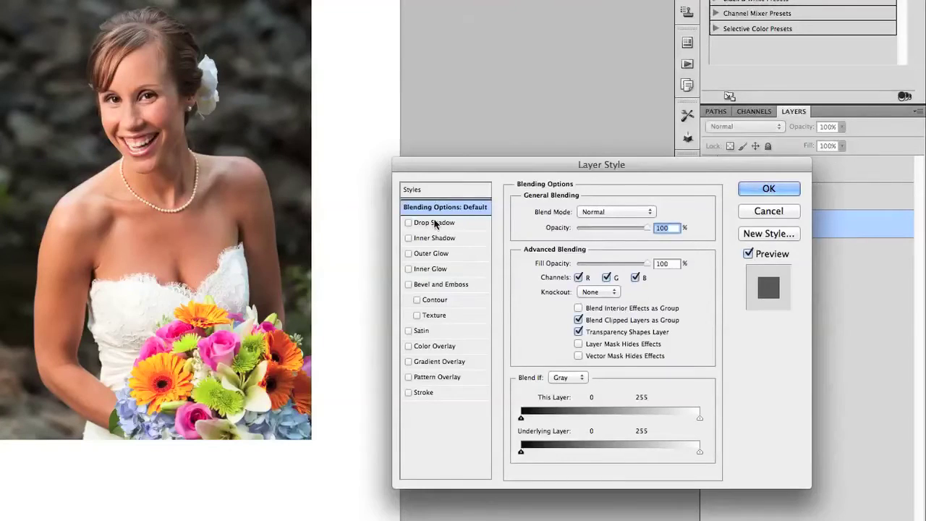
click(443, 348)
click(655, 213)
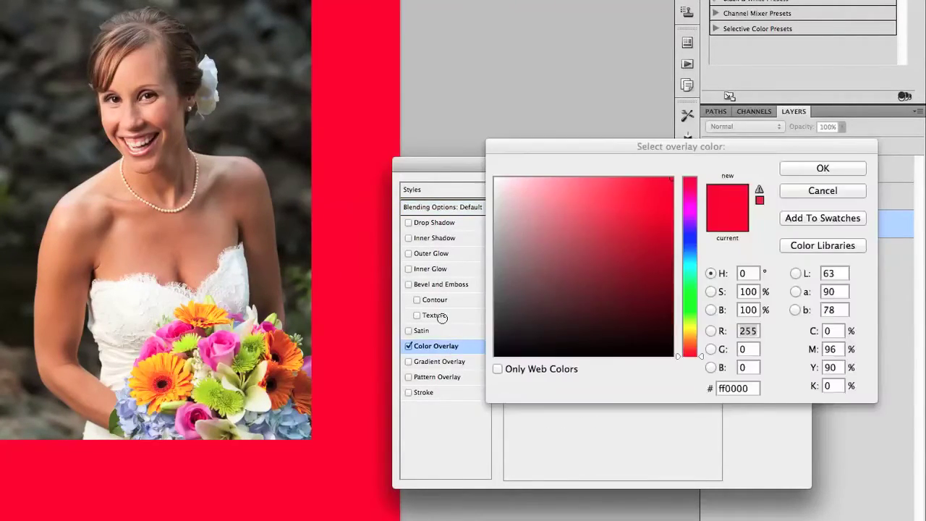
click(269, 230)
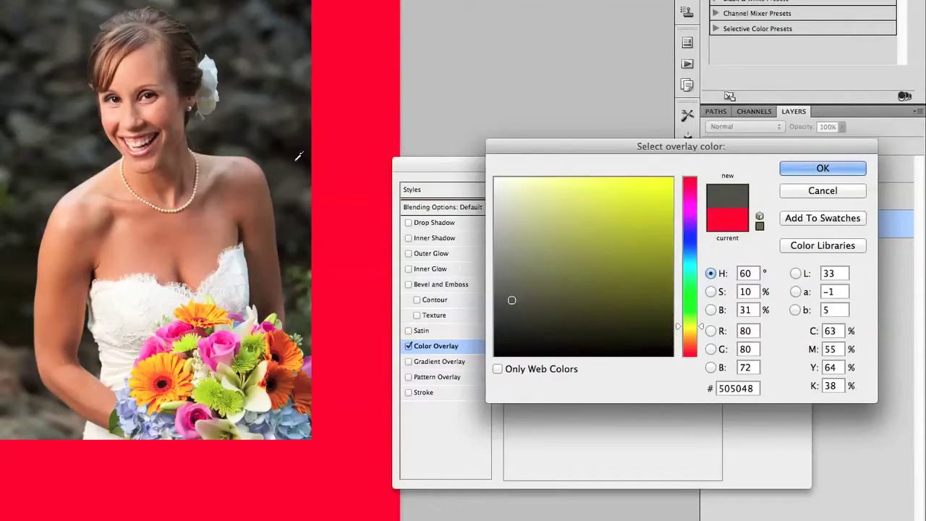
click(313, 136)
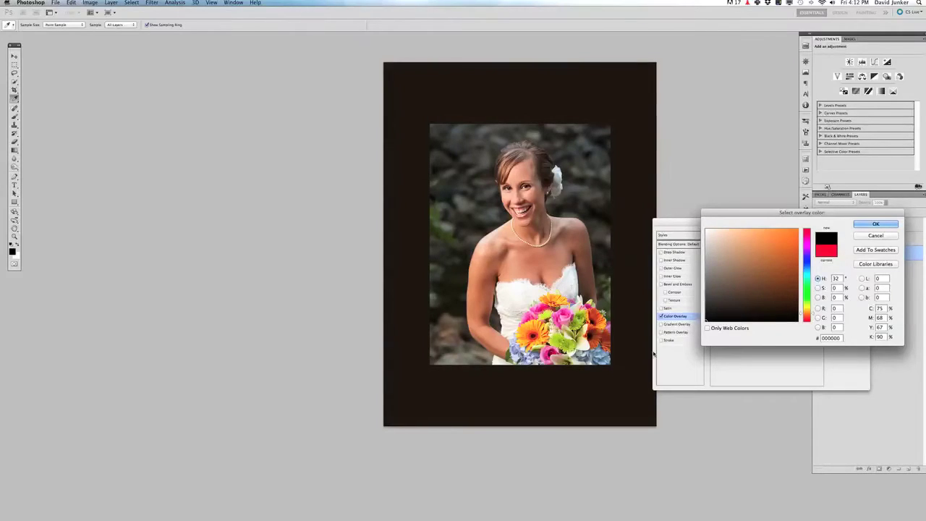
click(875, 224)
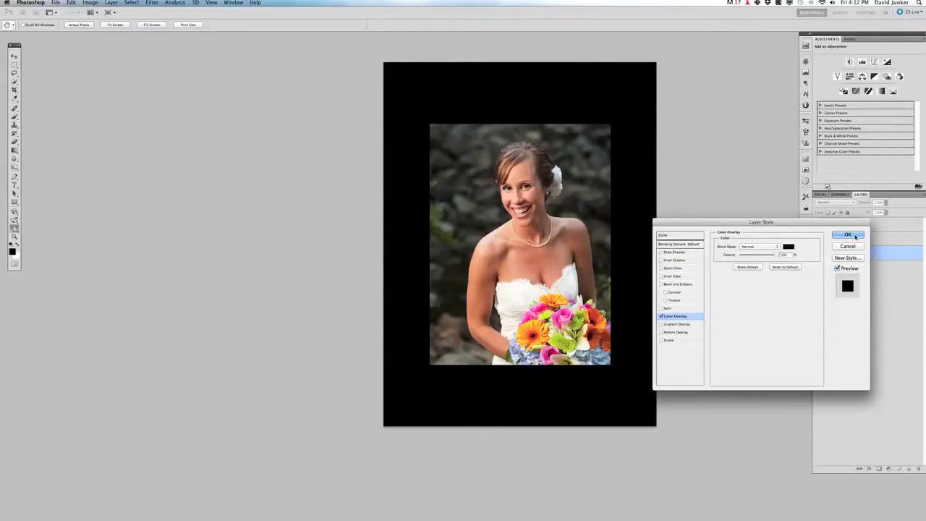
click(845, 235)
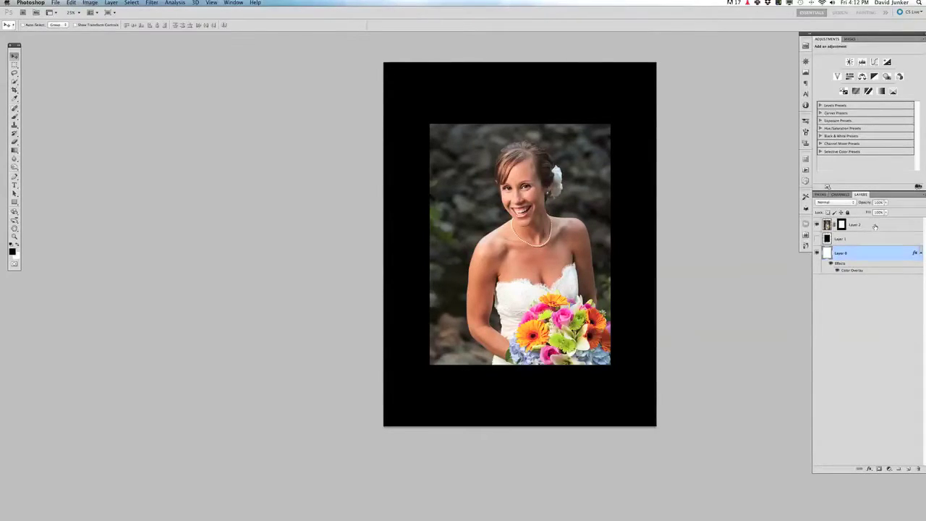
Add a 3 px inside Stroke to Layer 2 in bouquet-sampled orange at 57% opacity.
click(874, 226)
double_click(875, 227)
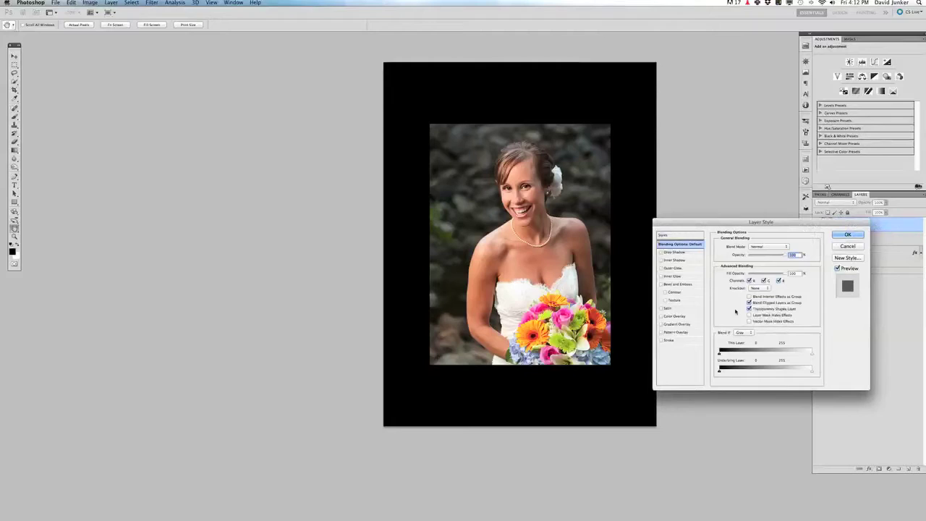
click(678, 341)
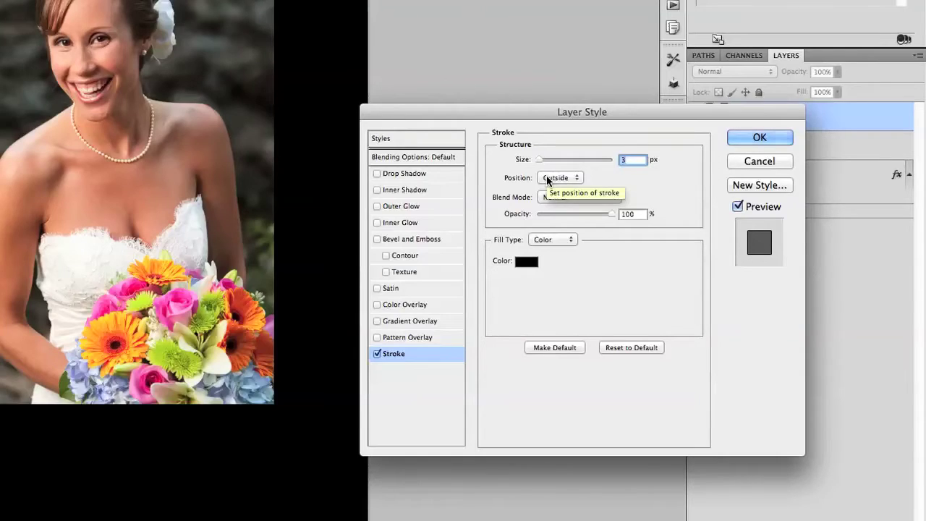
click(547, 180)
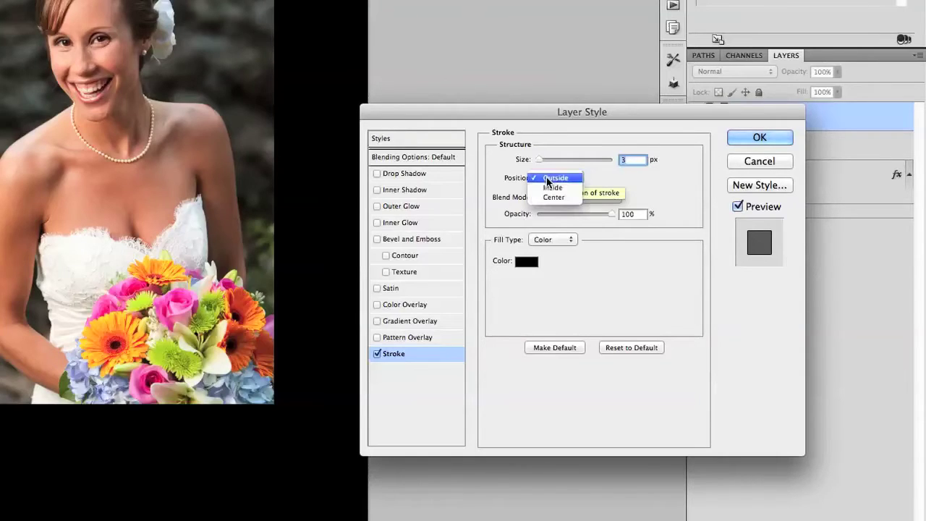
click(555, 189)
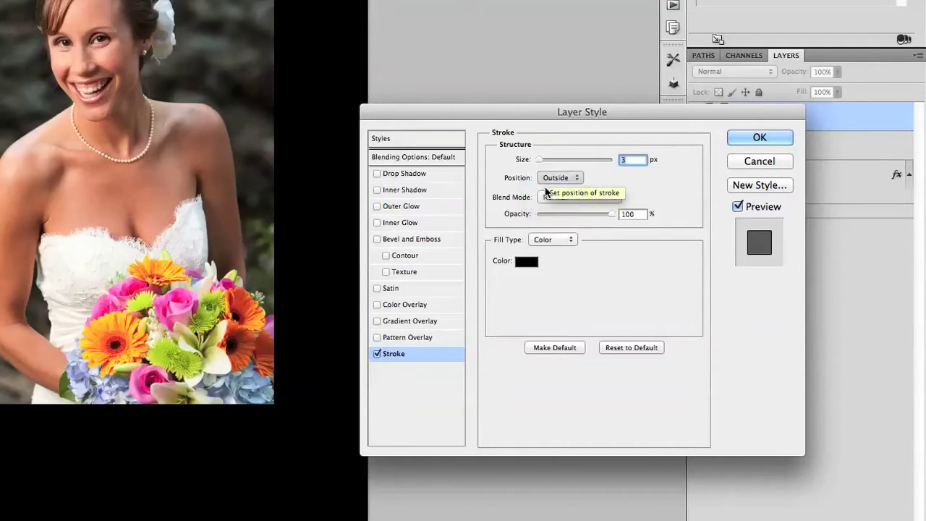
click(526, 261)
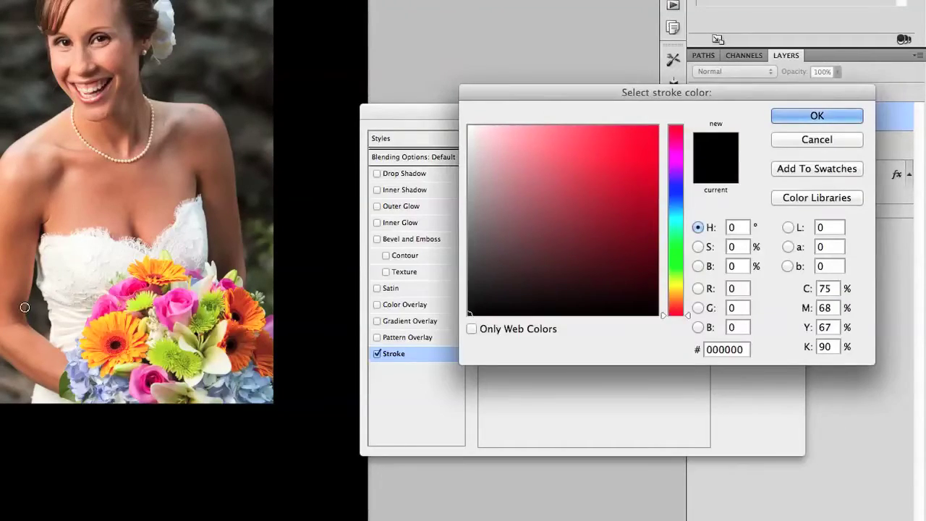
click(107, 321)
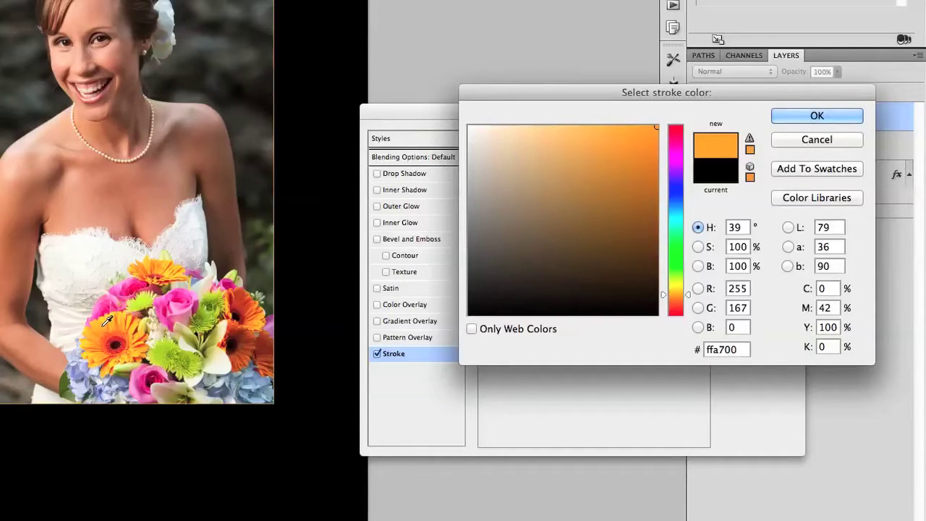
click(817, 115)
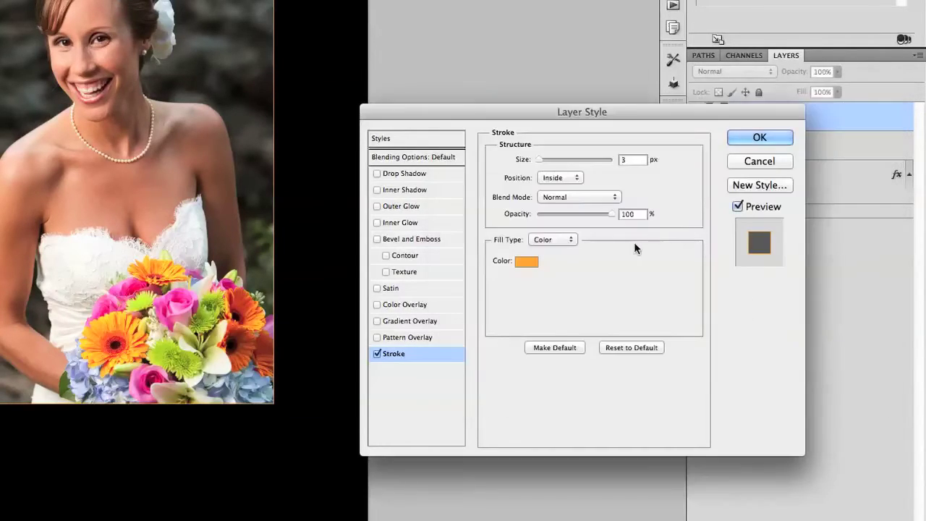
drag(589, 215, 579, 217)
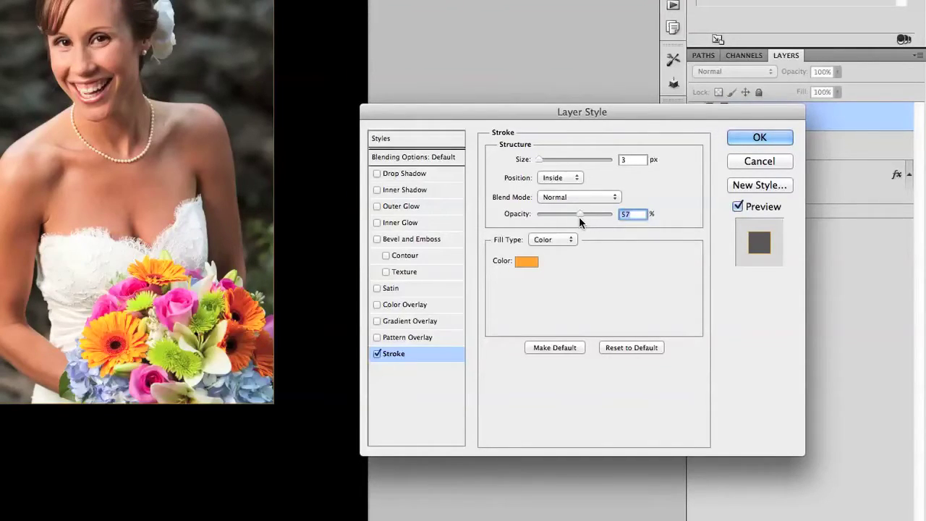
key(Return)
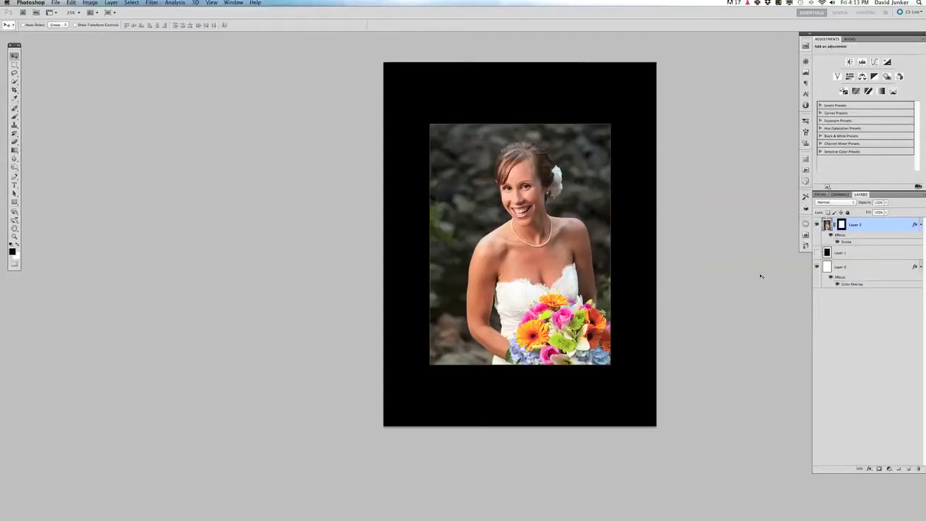
Switch to the original full-length bride photo document with Ctrl+Tab.
key(ctrl+Tab)
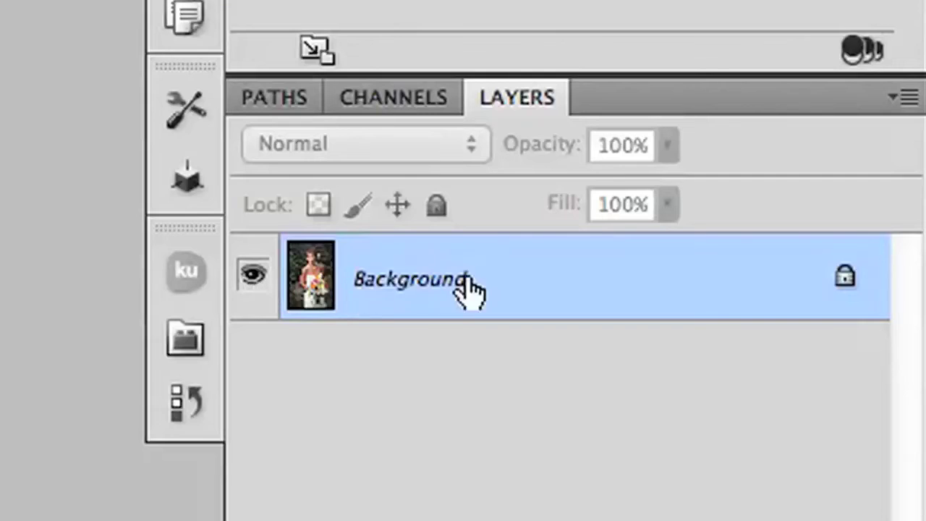
Unlock the portrait's Background to Layer 0 and crop outward to enlarge the canvas evenly.
alt+double_click(549, 290)
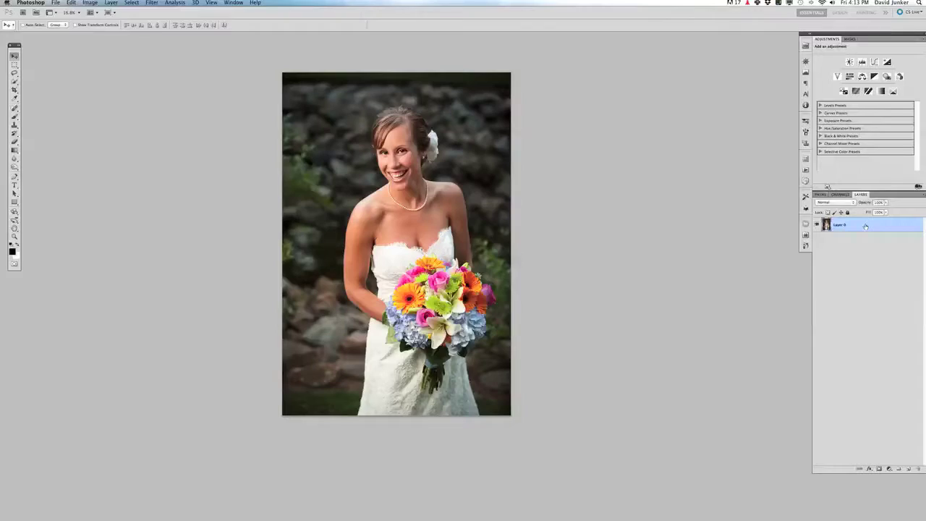
key(c)
click(241, 25)
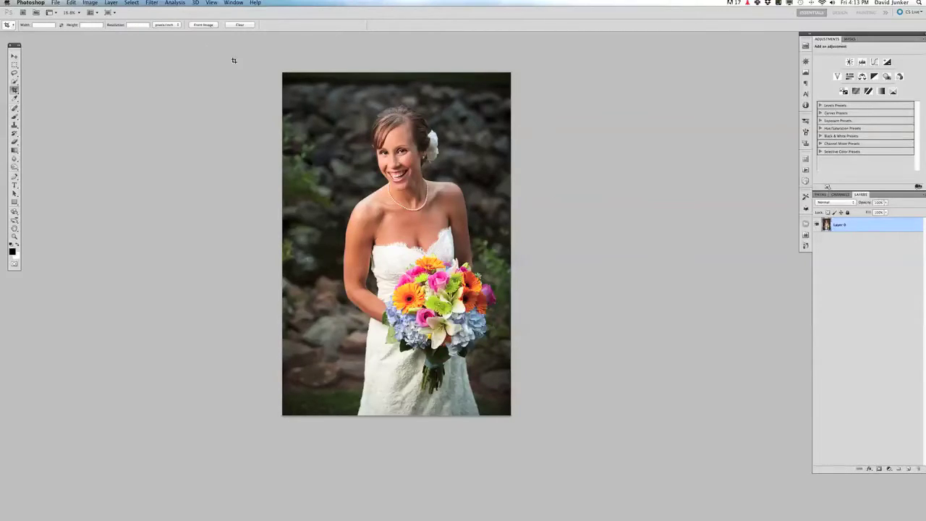
drag(232, 58, 569, 501)
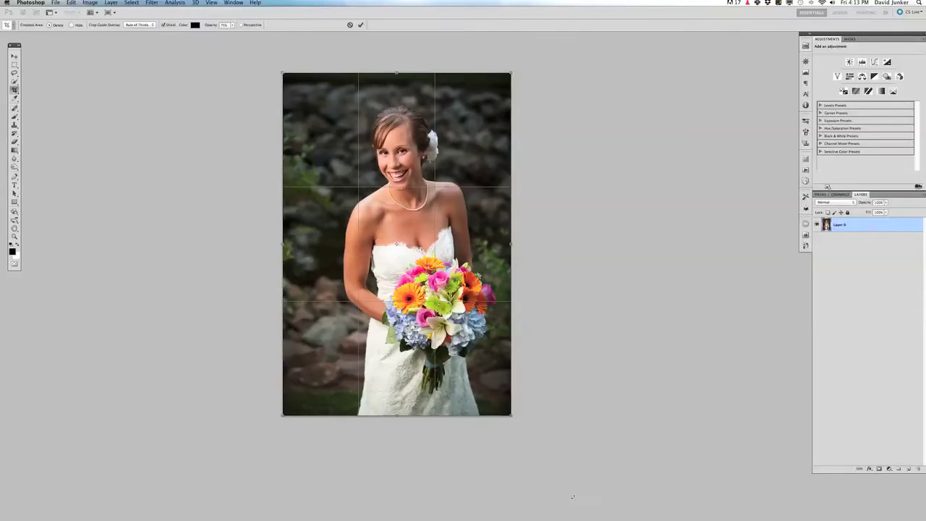
drag(513, 417, 558, 465)
drag(618, 371, 646, 411)
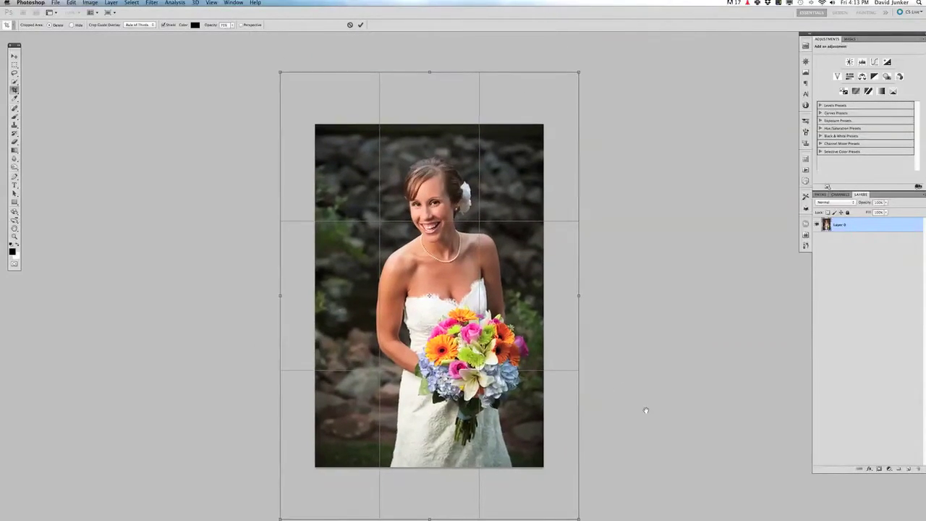
drag(580, 294, 610, 295)
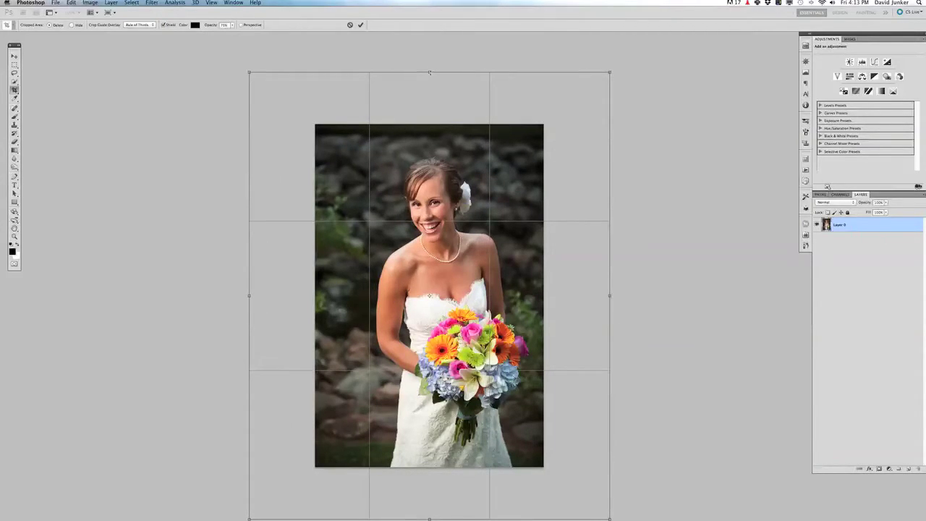
drag(430, 73, 431, 65)
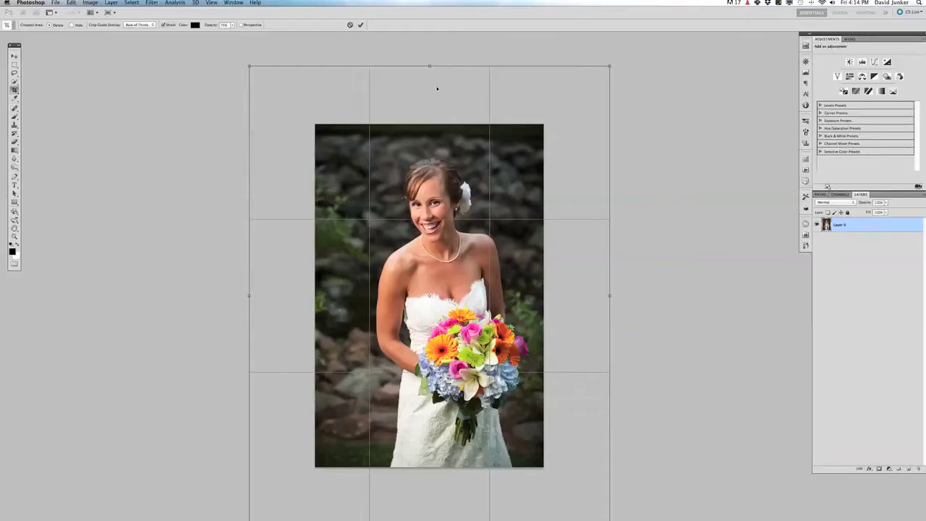
scroll(571, 193, down, 2)
key(Return)
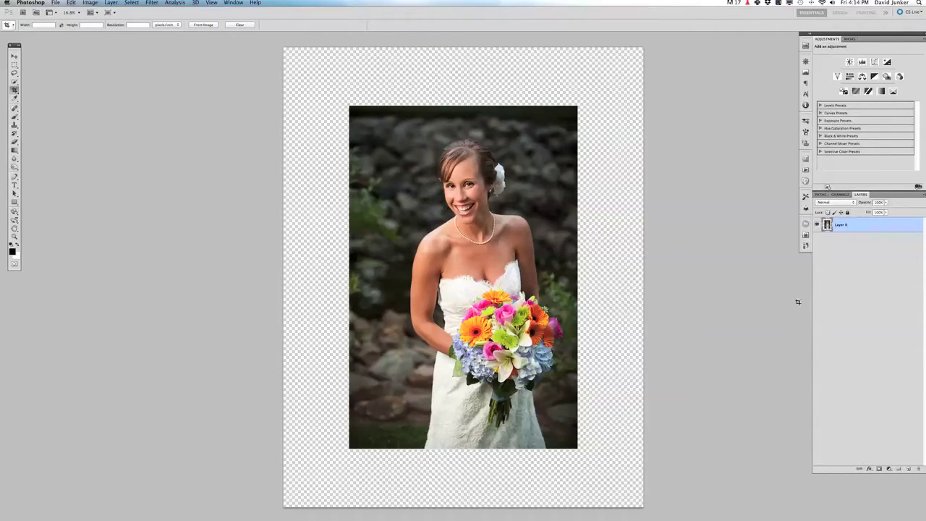
Fill a new Layer 1 with black to form the mat behind the portrait.
click(909, 469)
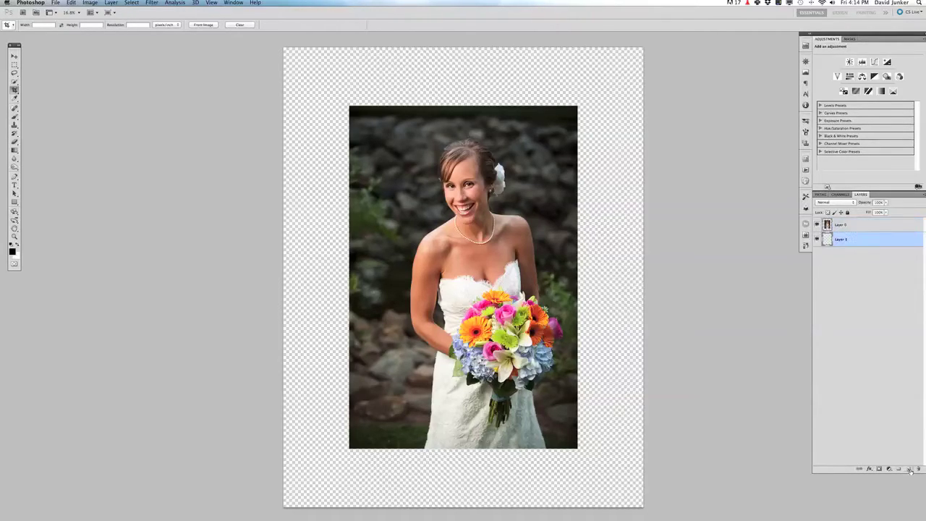
key(alt+BackSpace)
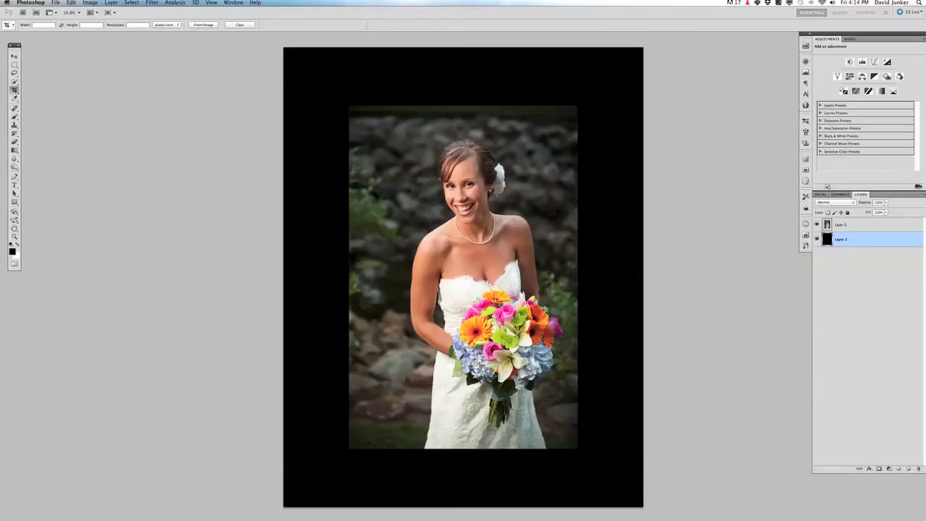
double_click(858, 226)
Add a 3 px orange (feba00) inside Stroke to Layer 0 at 75% opacity.
click(669, 340)
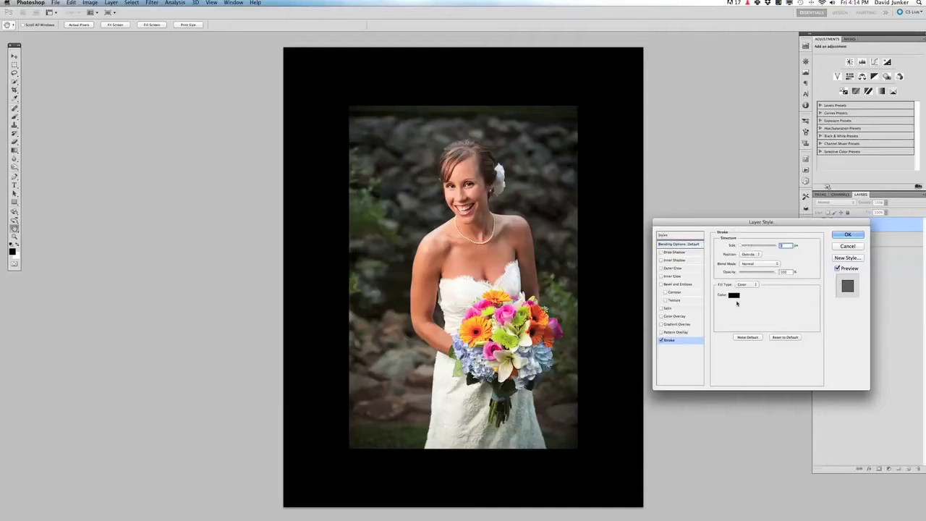
click(735, 295)
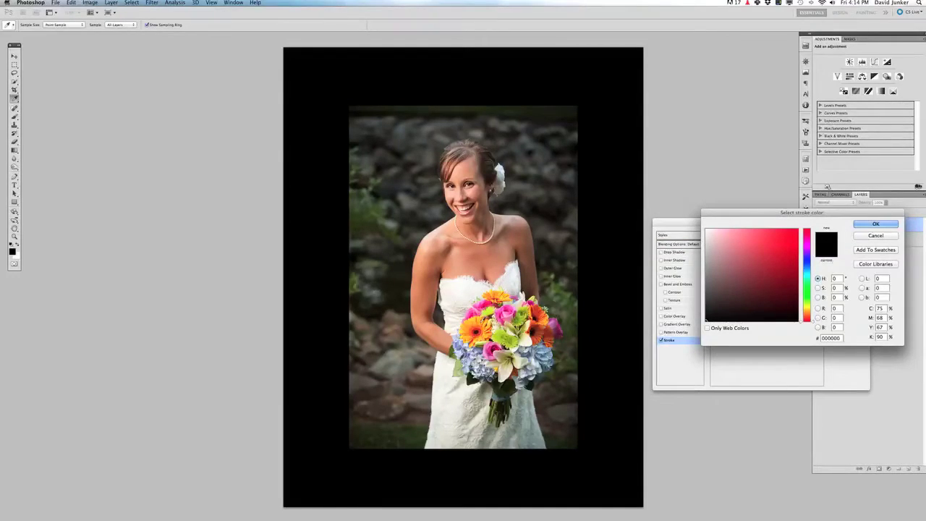
click(475, 330)
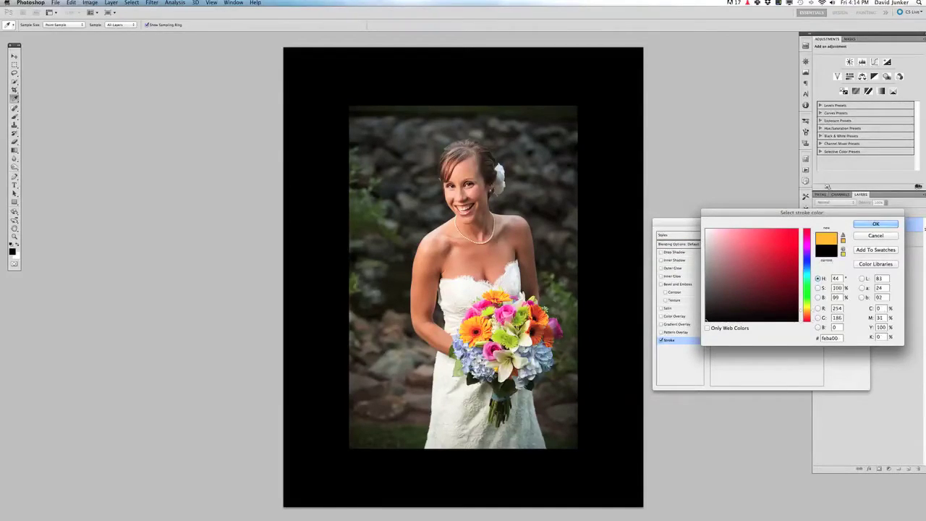
click(889, 226)
click(749, 254)
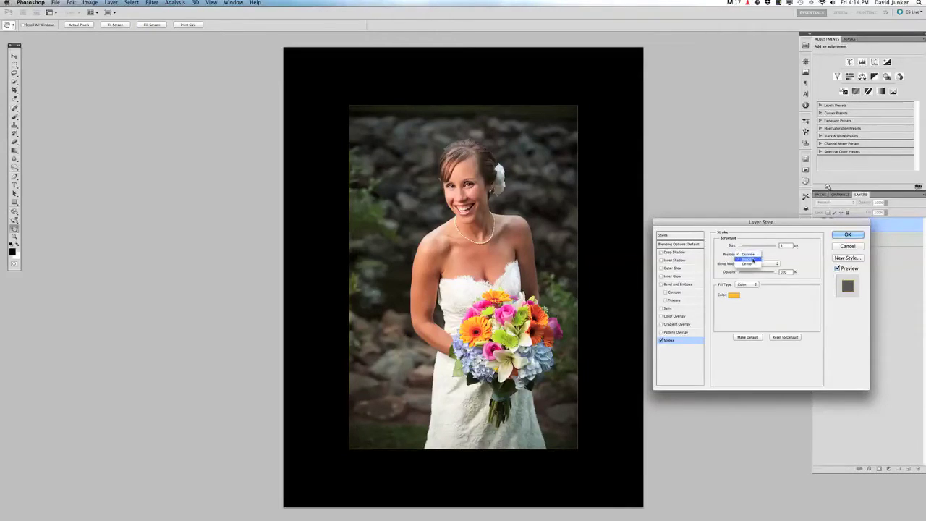
click(753, 260)
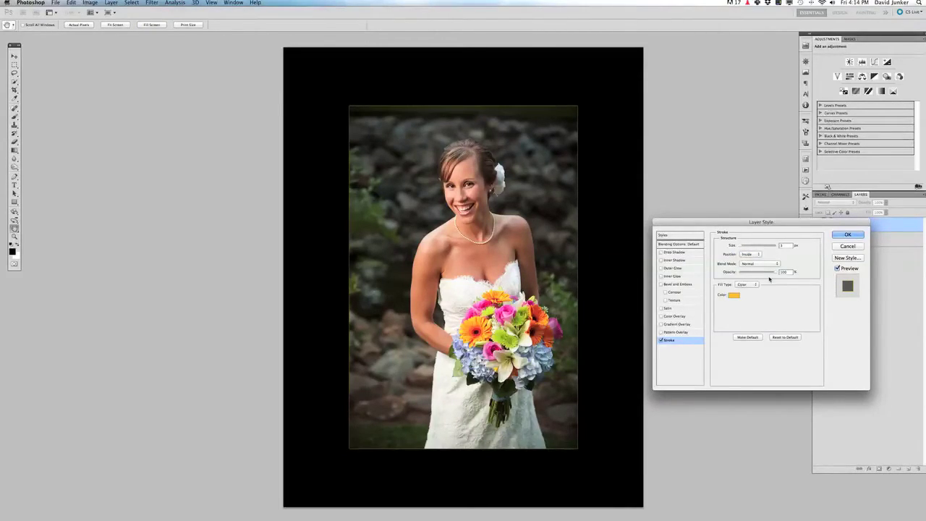
drag(769, 278, 765, 278)
click(848, 234)
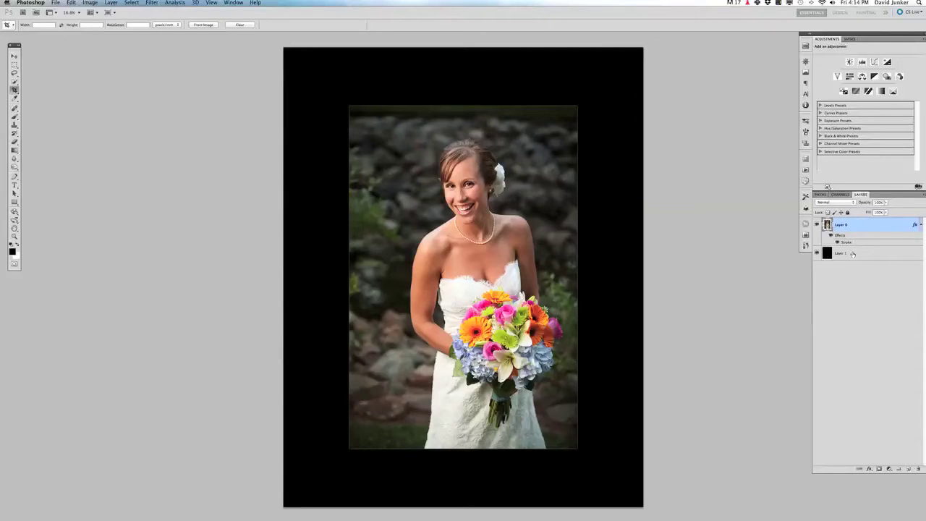
Select Layer 0 and Layer 1 together and merge them into one layer.
shift+click(852, 254)
key(super+e)
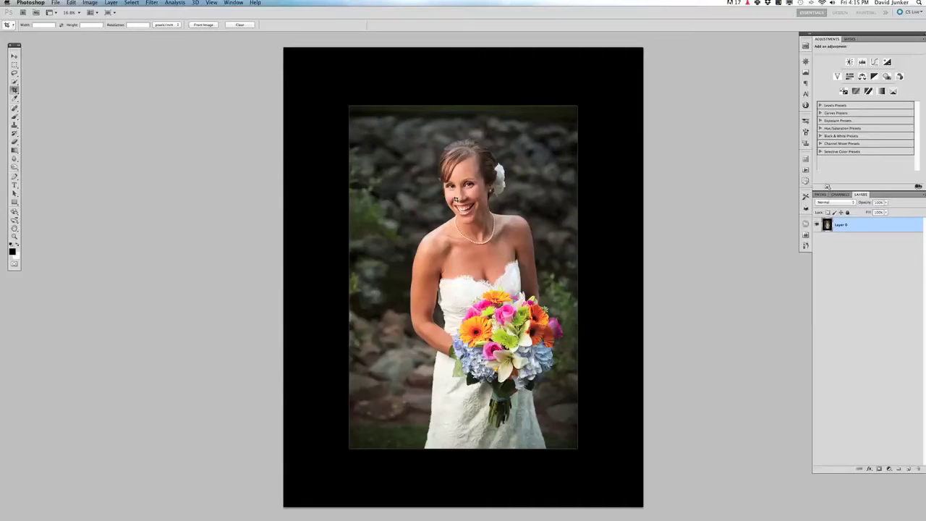
Crop the entire image with no width and a 4000 px height.
click(45, 24)
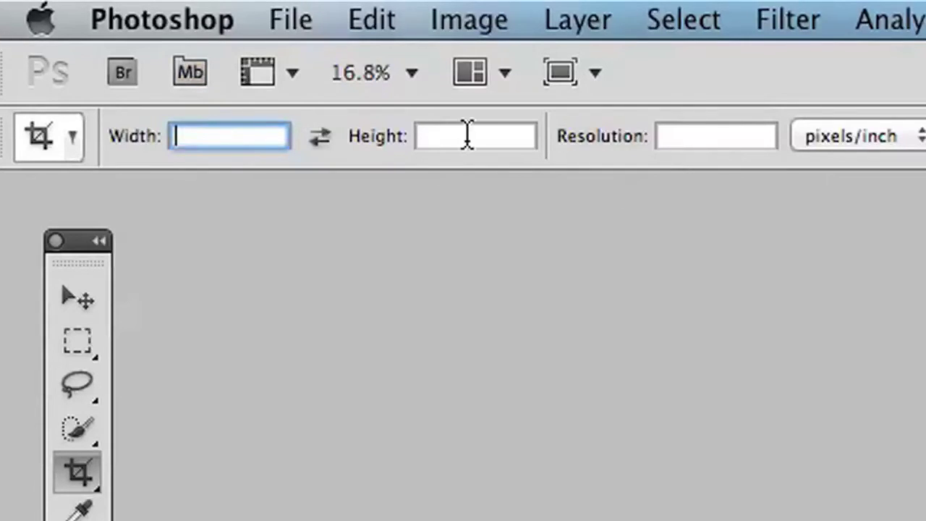
click(468, 135)
text(400)
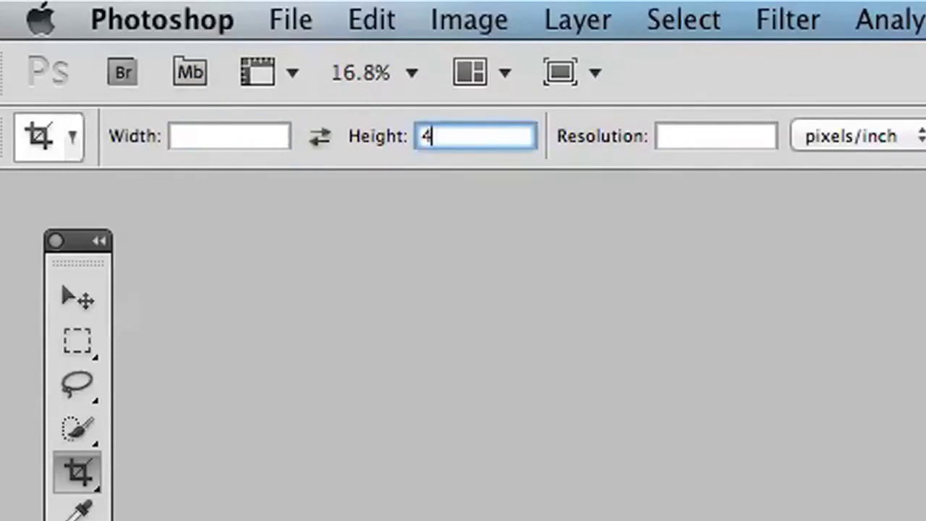
text(0 px)
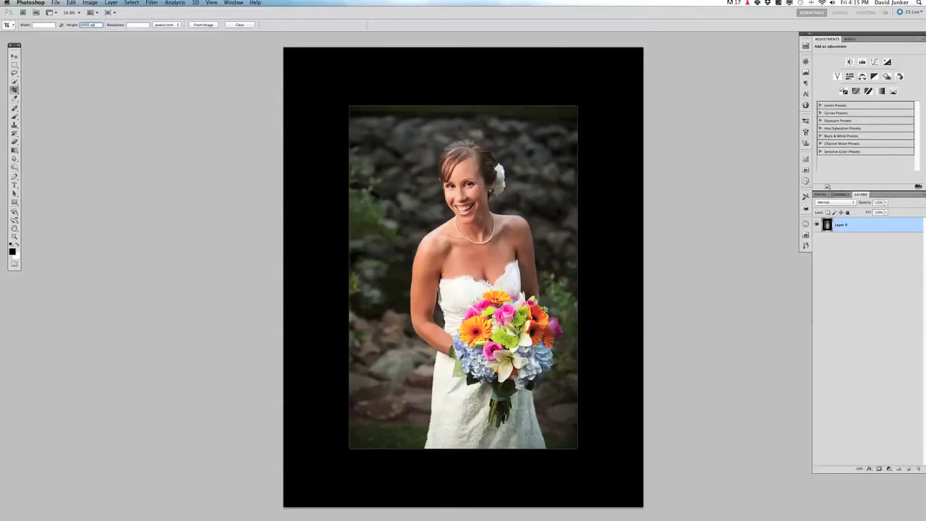
drag(284, 47, 643, 507)
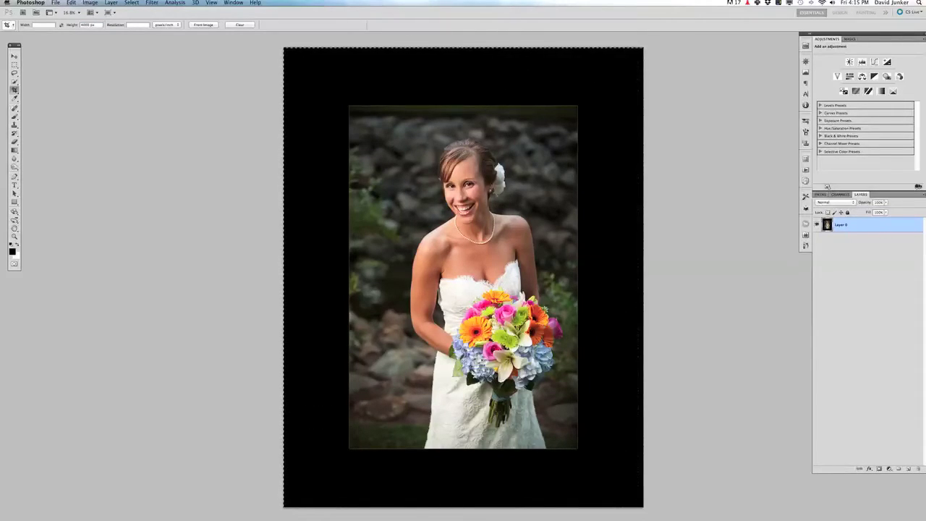
key(Return)
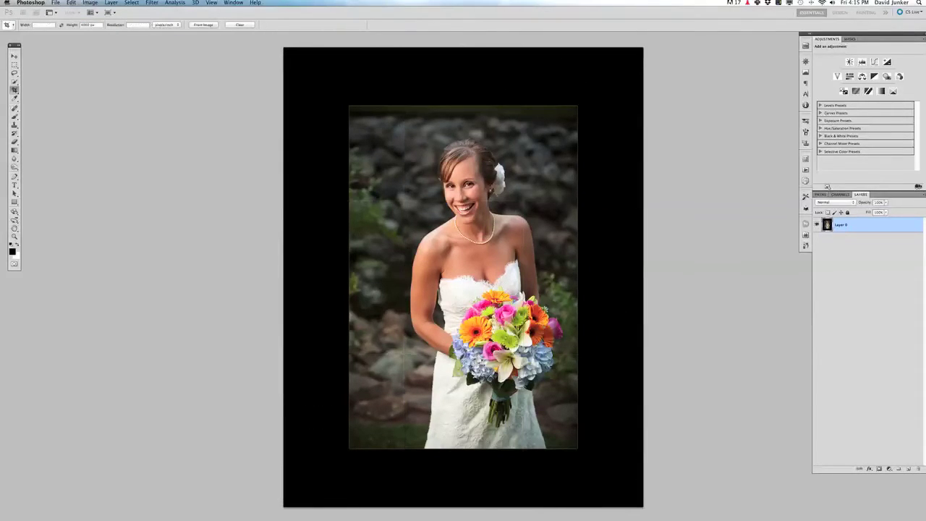
key(super+minus)
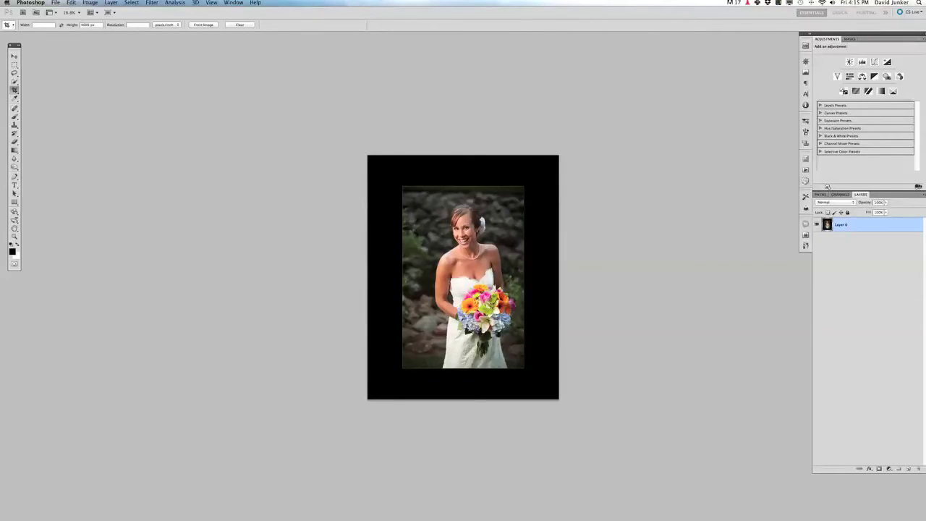
click(90, 2)
click(105, 67)
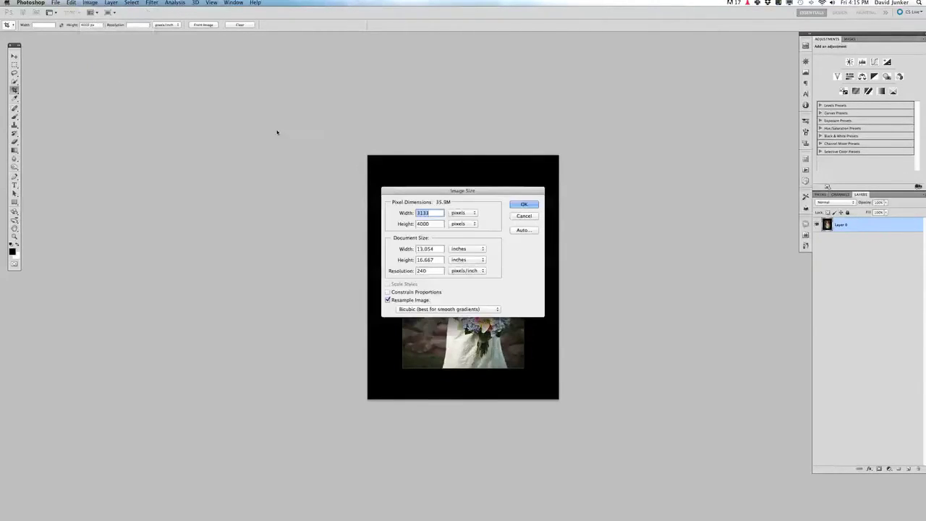
key(alt)
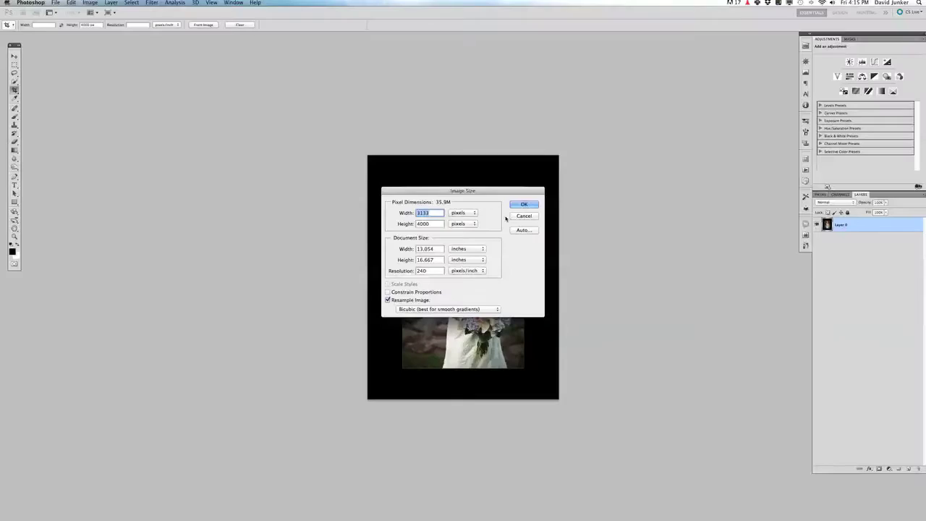
key(Return)
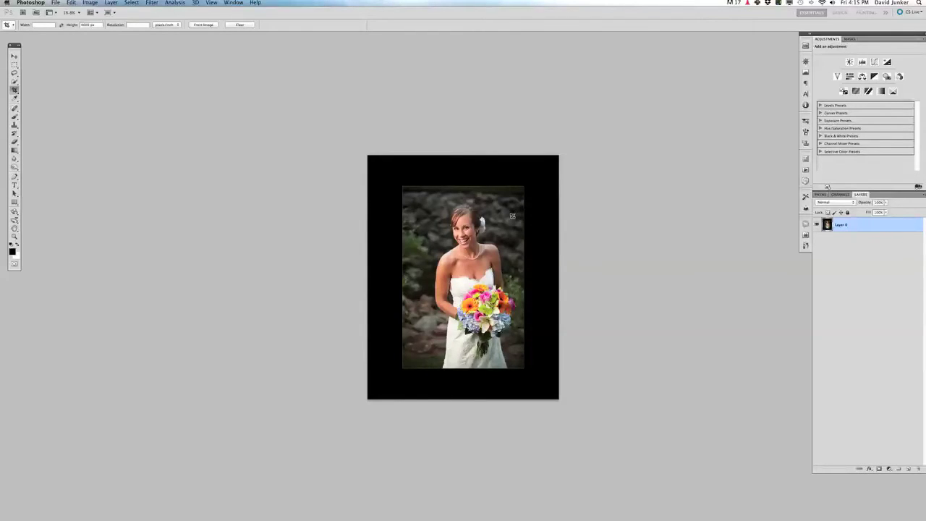
key(super+equal)
key(super+equal)
key(super+equal)
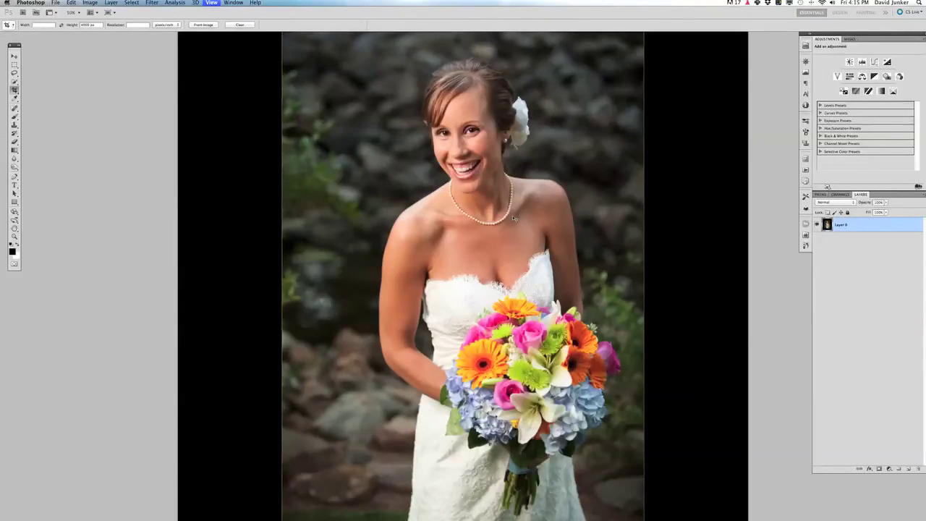
key(super+minus)
key(super+minus)
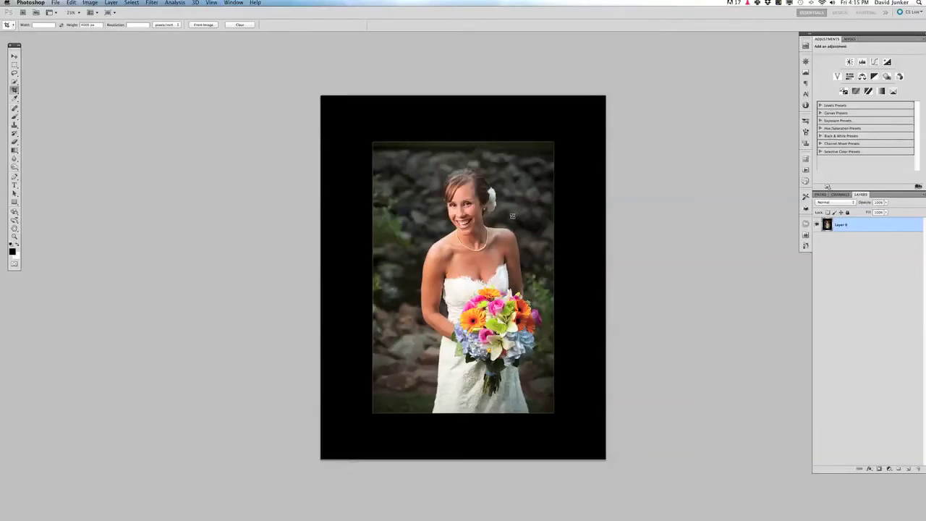